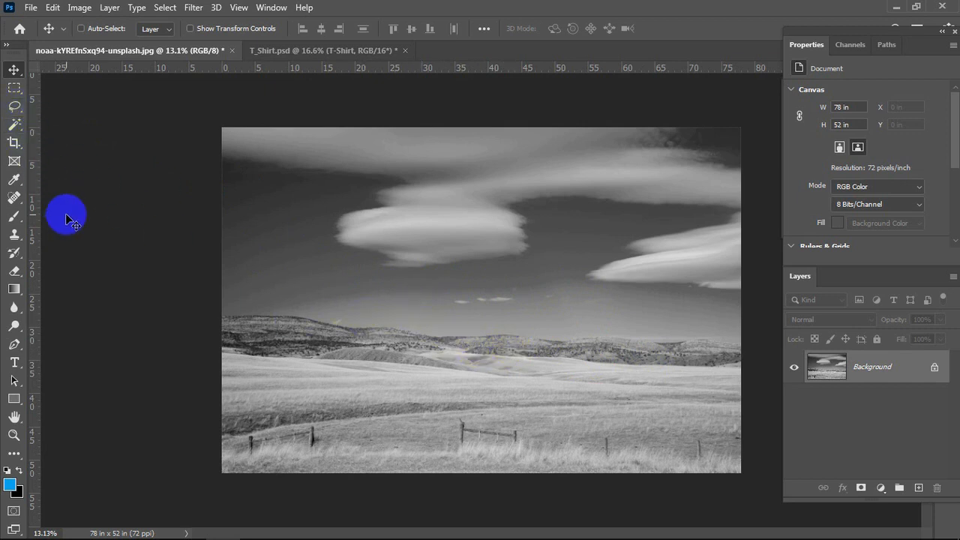
- With the Pen tool in Path mode, trace curved anchor points along the ridge line from the photo's left edge across the first hills
{"action": "left_click", "coordinate": [14, 350]}
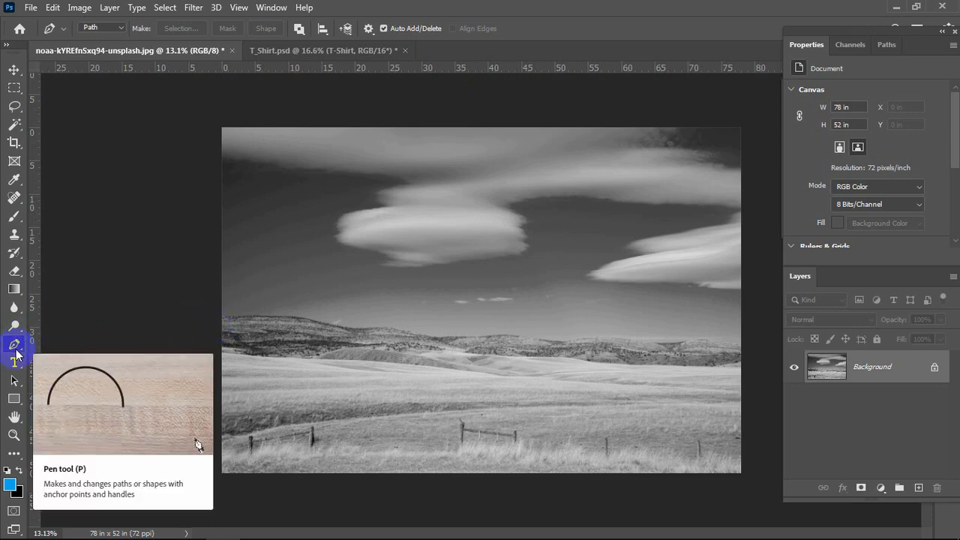
{"action": "scroll", "coordinate": [219, 330], "scroll_direction": "up", "scroll_amount": 2}
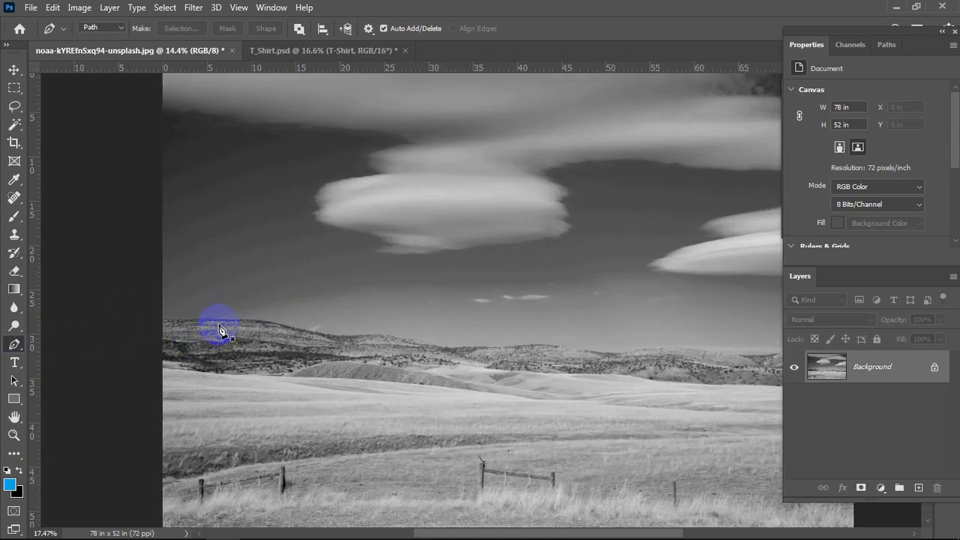
{"action": "scroll", "coordinate": [219, 330], "scroll_direction": "up", "scroll_amount": 2}
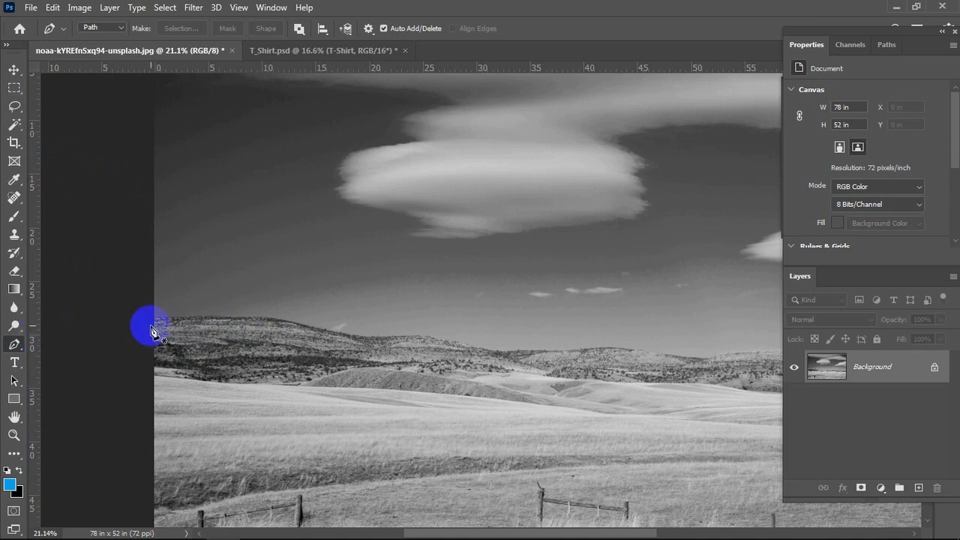
{"action": "scroll", "coordinate": [151, 330], "scroll_direction": "up", "scroll_amount": 2}
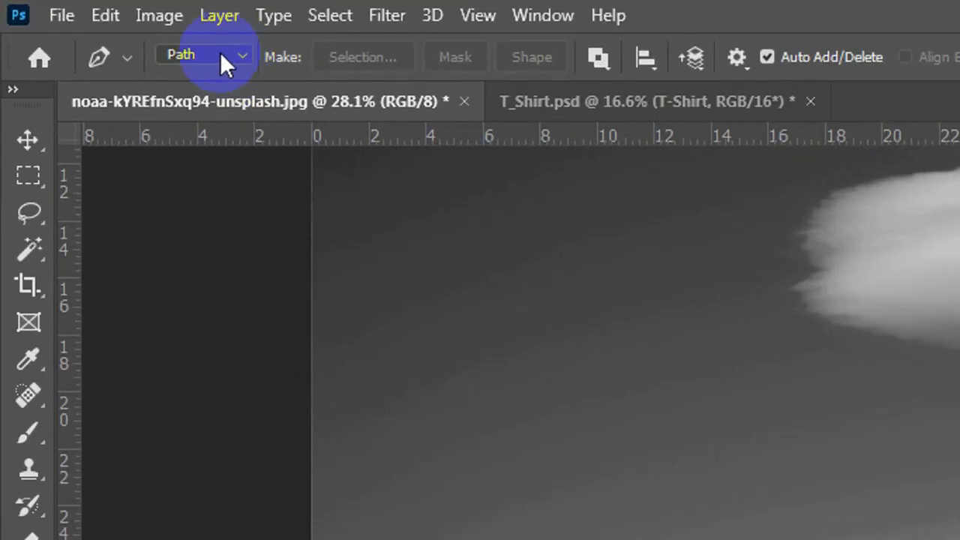
{"action": "left_click", "coordinate": [107, 27]}
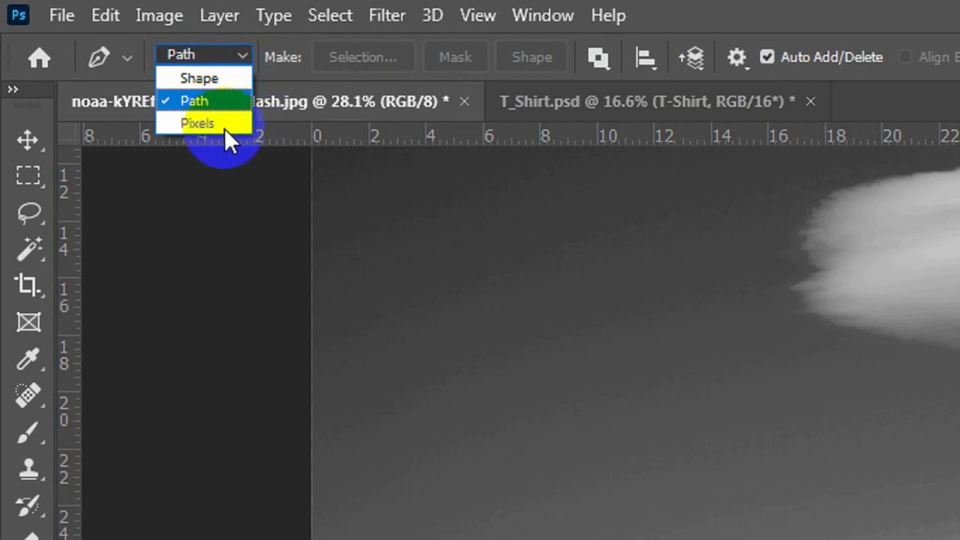
{"action": "left_click", "coordinate": [198, 101]}
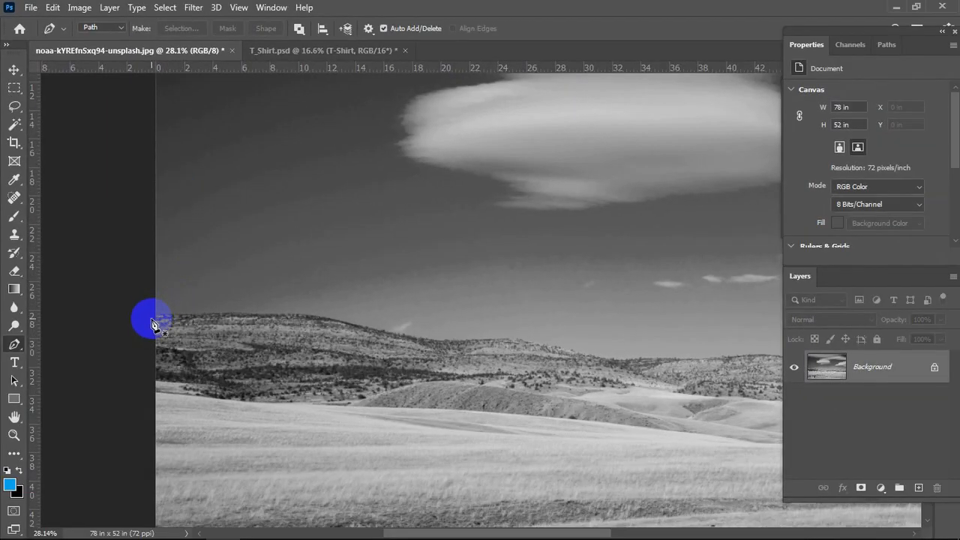
{"action": "left_click", "coordinate": [151, 320]}
{"action": "left_click_drag", "start_coordinate": [183, 316], "coordinate": [297, 319]}
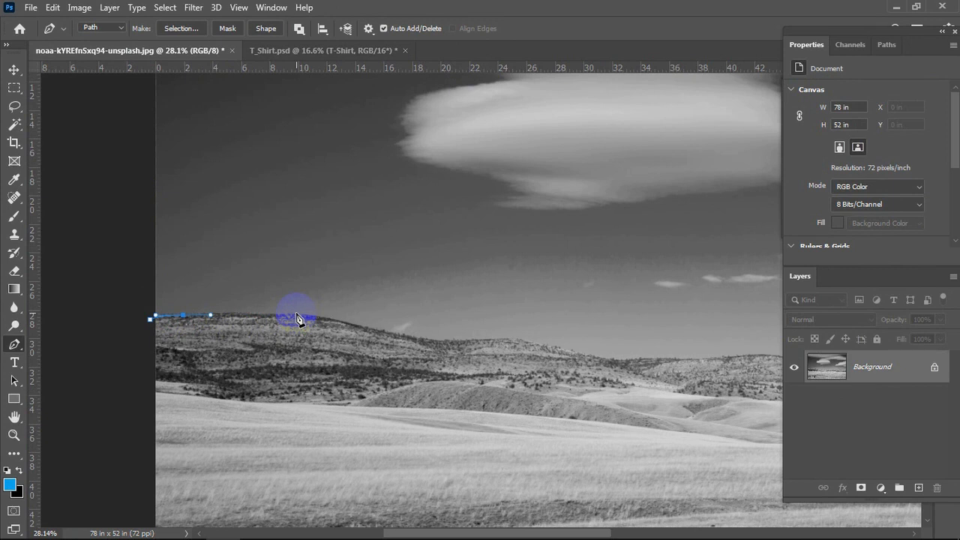
{"action": "left_click_drag", "start_coordinate": [297, 319], "coordinate": [343, 324]}
{"action": "left_click", "coordinate": [153, 318]}
{"action": "left_click_drag", "start_coordinate": [419, 341], "coordinate": [447, 342]}
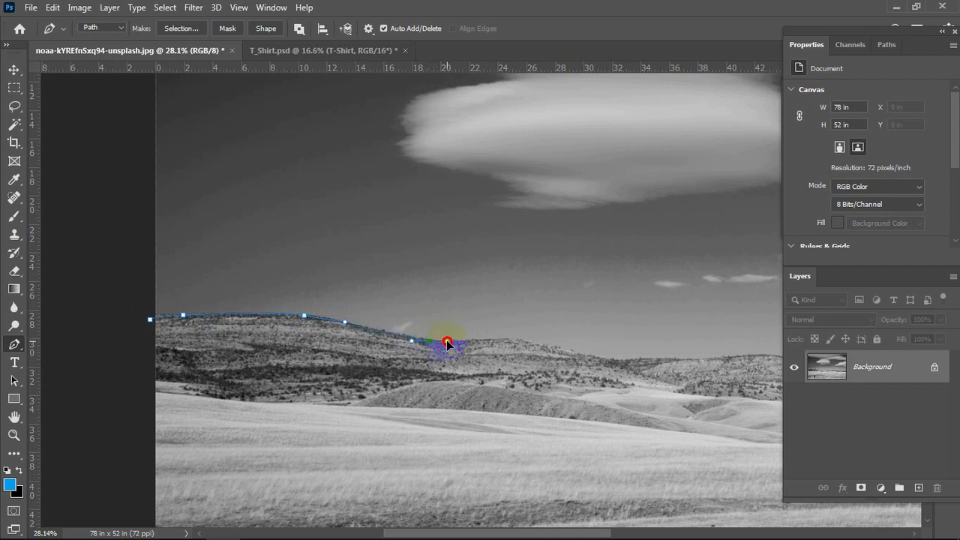
{"action": "left_click_drag", "start_coordinate": [580, 352], "coordinate": [478, 366]}
- Continue the curved path along the skyline of the hills in the middle of the photo
{"action": "scroll", "coordinate": [627, 364], "scroll_direction": "down", "scroll_amount": 2}
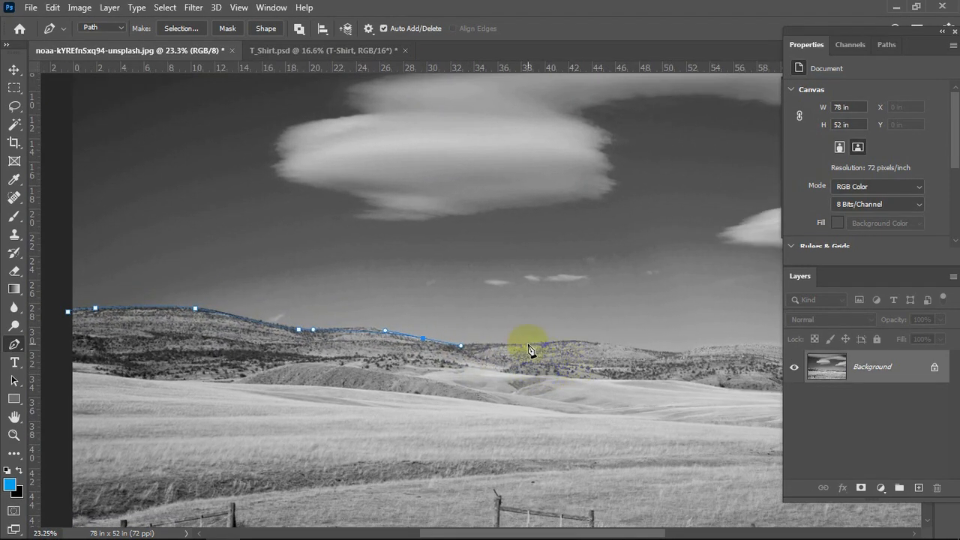
{"action": "left_click", "coordinate": [535, 346]}
{"action": "left_click_drag", "start_coordinate": [535, 346], "coordinate": [551, 342]}
{"action": "left_click_drag", "start_coordinate": [757, 376], "coordinate": [475, 367]}
{"action": "left_click_drag", "start_coordinate": [341, 338], "coordinate": [421, 347]}
{"action": "left_click", "coordinate": [422, 337]}
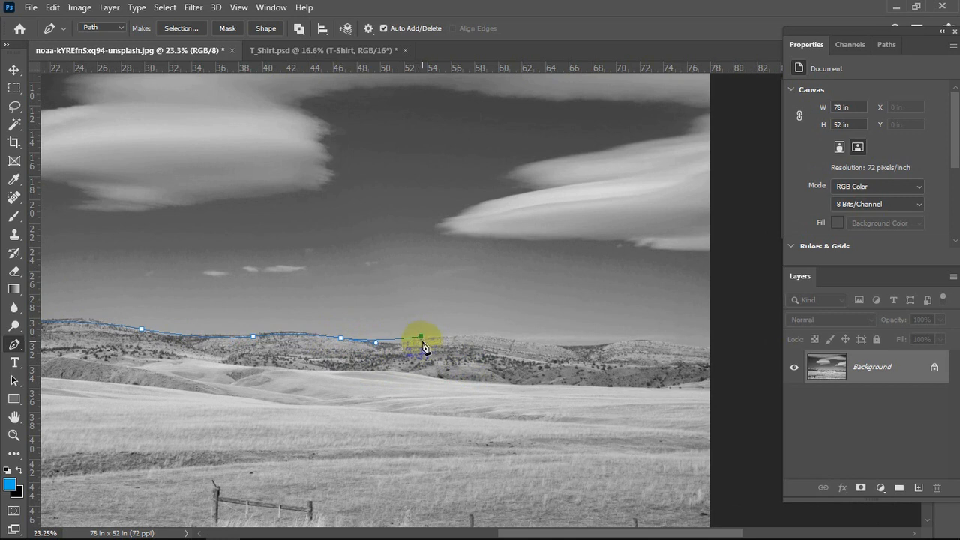
{"action": "key", "text": "ctrl+z"}
{"action": "left_click_drag", "start_coordinate": [419, 346], "coordinate": [439, 338]}
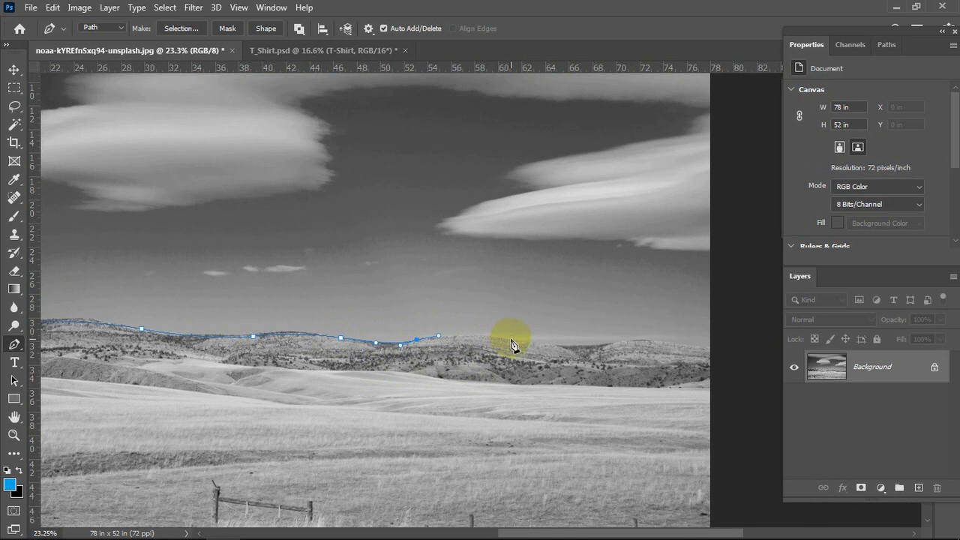
- Extend the path along the remaining hills until it ends just beyond the photo's right edge
{"action": "left_click_drag", "start_coordinate": [511, 340], "coordinate": [592, 346]}
{"action": "left_click", "coordinate": [582, 350]}
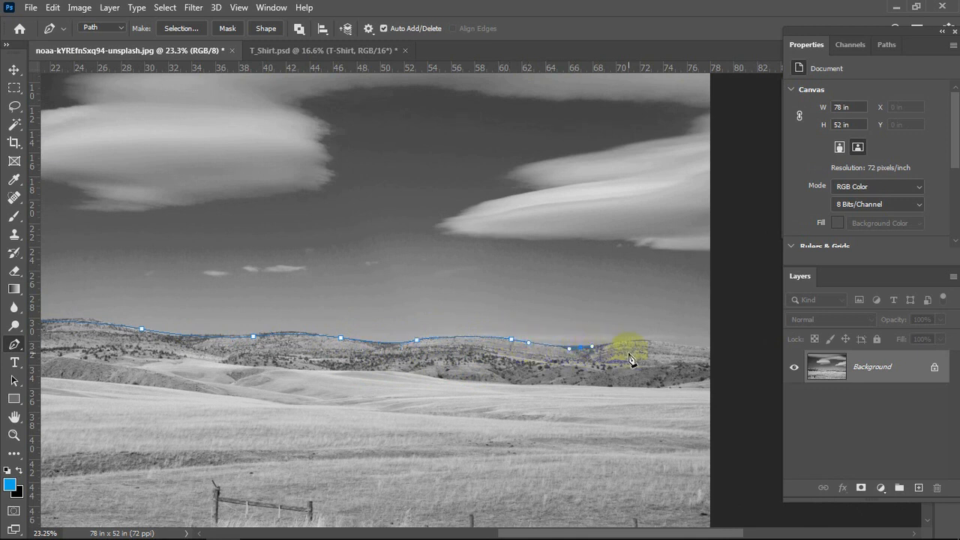
{"action": "scroll", "coordinate": [628, 356], "scroll_direction": "down", "scroll_amount": 1}
{"action": "scroll", "coordinate": [629, 366], "scroll_direction": "up", "scroll_amount": 2}
{"action": "left_click_drag", "start_coordinate": [645, 381], "coordinate": [563, 388]}
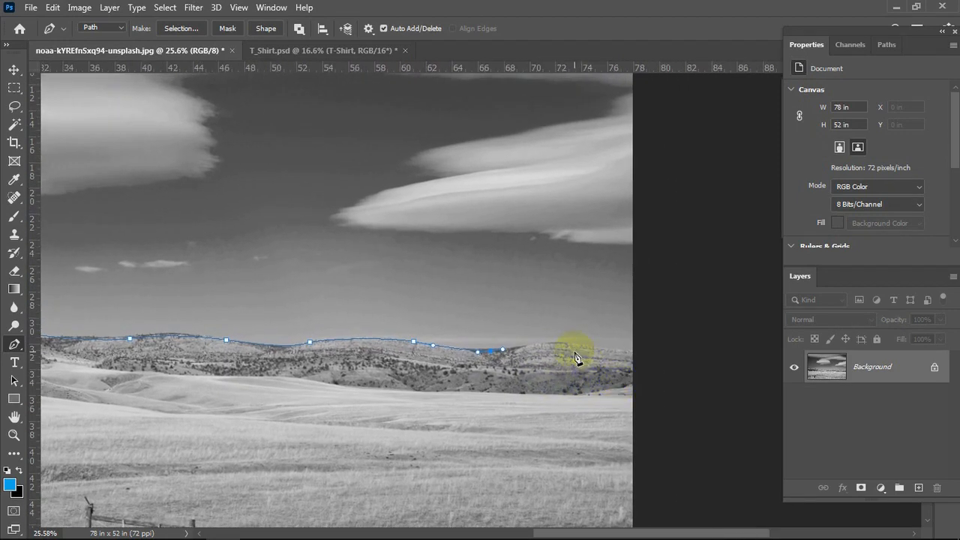
{"action": "left_click_drag", "start_coordinate": [580, 346], "coordinate": [654, 351]}
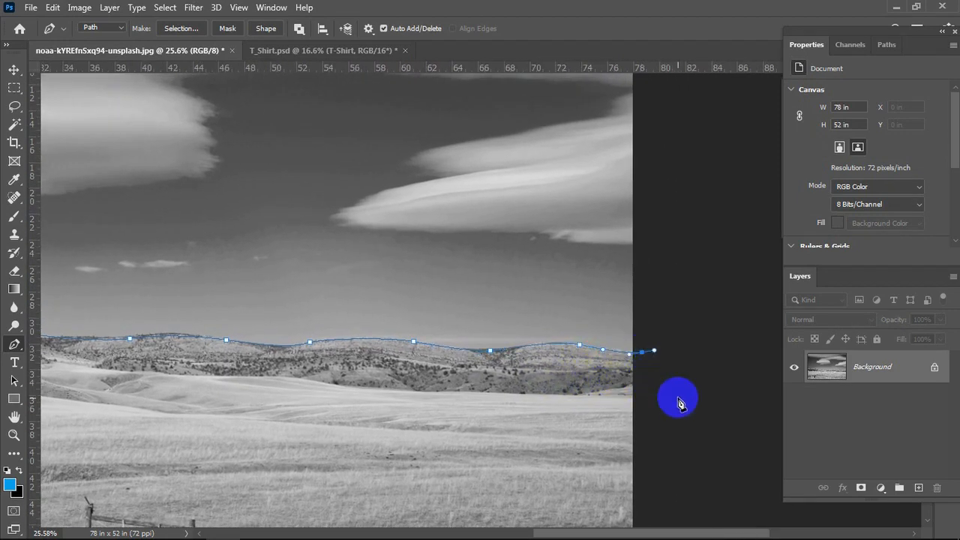
- Close the path around the land outside the photo's lower and side edges, and convert it into a selection
{"action": "scroll", "coordinate": [678, 420], "scroll_direction": "down", "scroll_amount": 2}
{"action": "scroll", "coordinate": [697, 428], "scroll_direction": "down", "scroll_amount": 2}
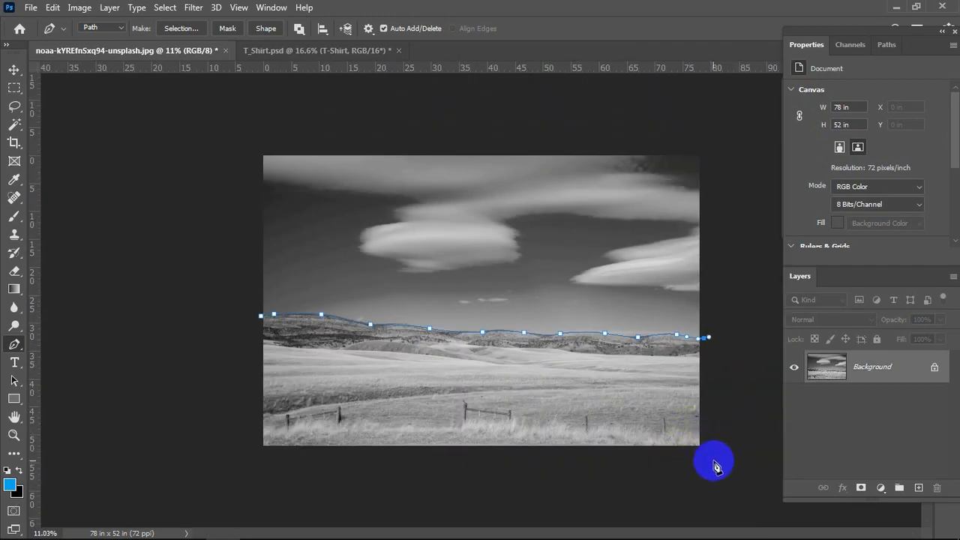
{"action": "left_click", "coordinate": [704, 458]}
{"action": "left_click", "coordinate": [259, 458]}
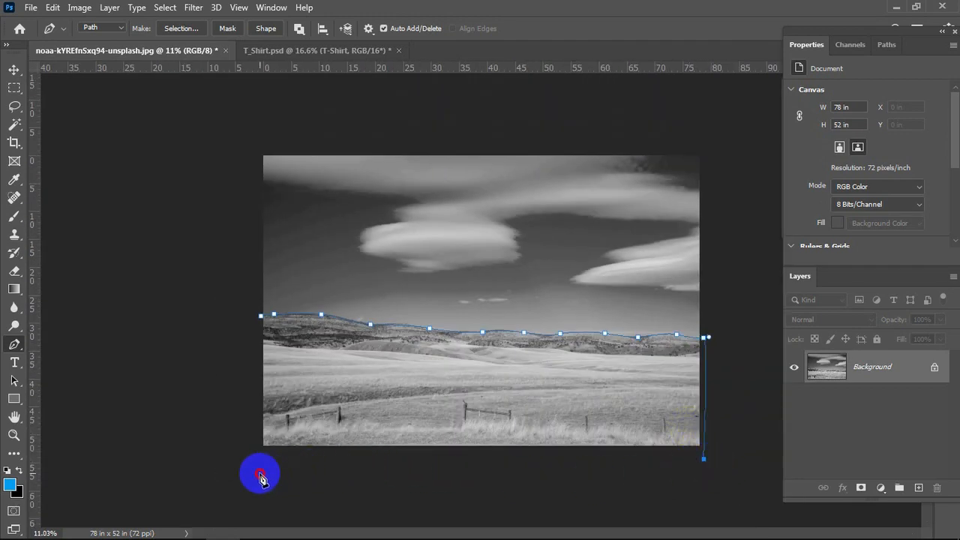
{"action": "left_click", "coordinate": [232, 431]}
{"action": "left_click", "coordinate": [232, 342]}
{"action": "left_click", "coordinate": [260, 317]}
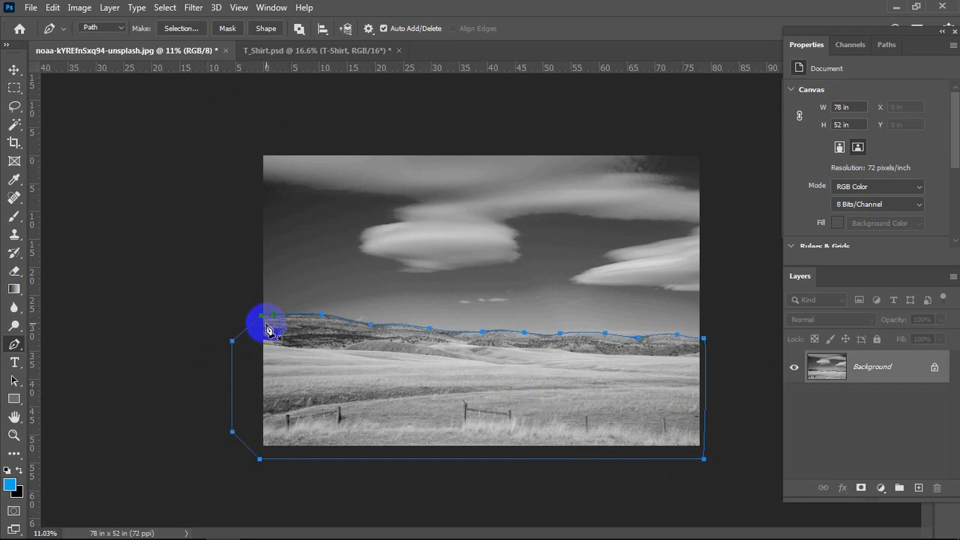
{"action": "key", "text": "ctrl+Return"}
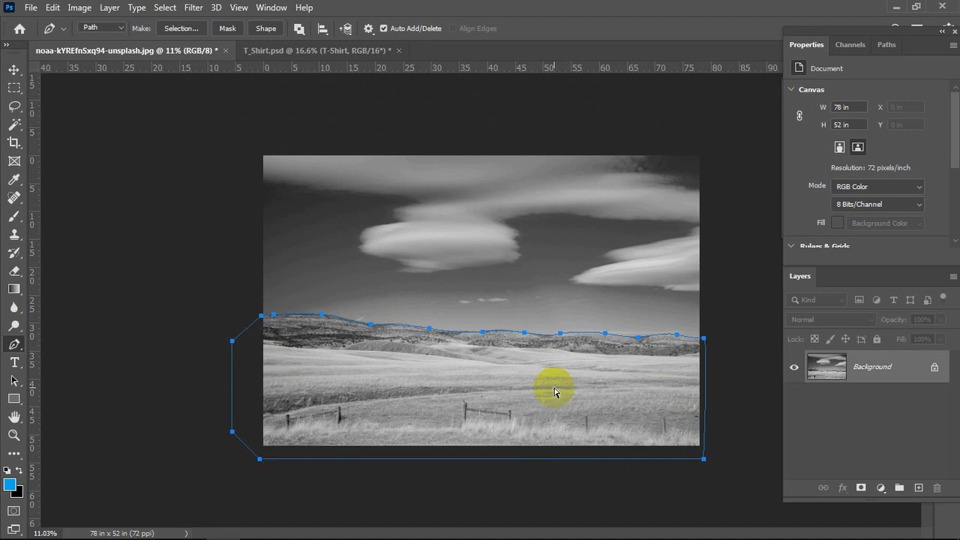
{"action": "key", "text": "ctrl+Return"}
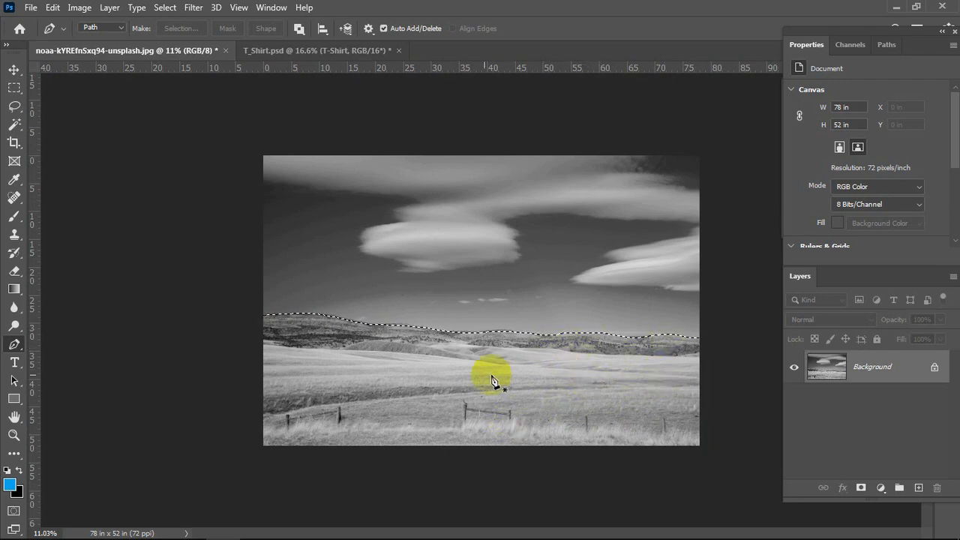
- Create a new empty layer above the Background while keeping the land selected
{"action": "scroll", "coordinate": [491, 381], "scroll_direction": "up", "scroll_amount": 4}
{"action": "scroll", "coordinate": [463, 422], "scroll_direction": "down", "scroll_amount": 2}
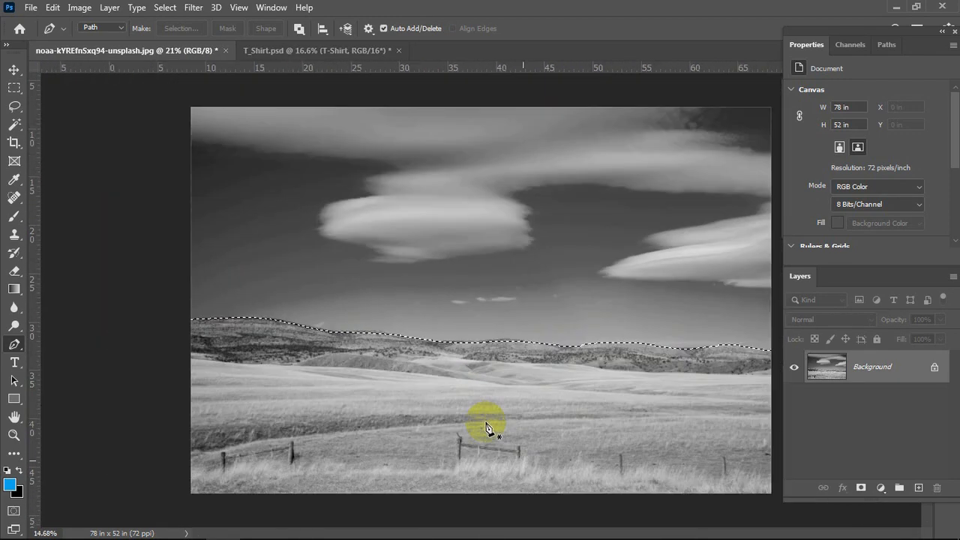
{"action": "scroll", "coordinate": [486, 427], "scroll_direction": "down", "scroll_amount": 1}
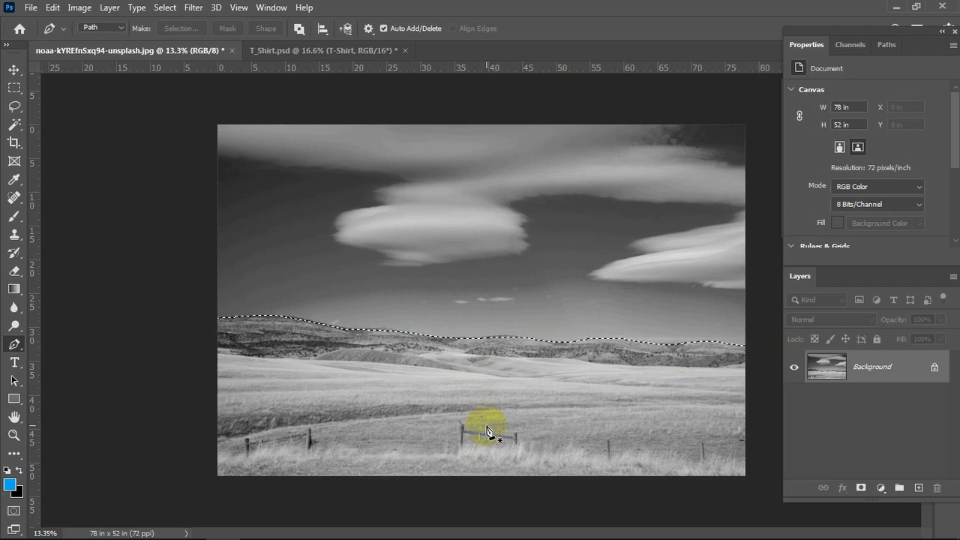
{"action": "scroll", "coordinate": [593, 372], "scroll_direction": "up", "scroll_amount": 4}
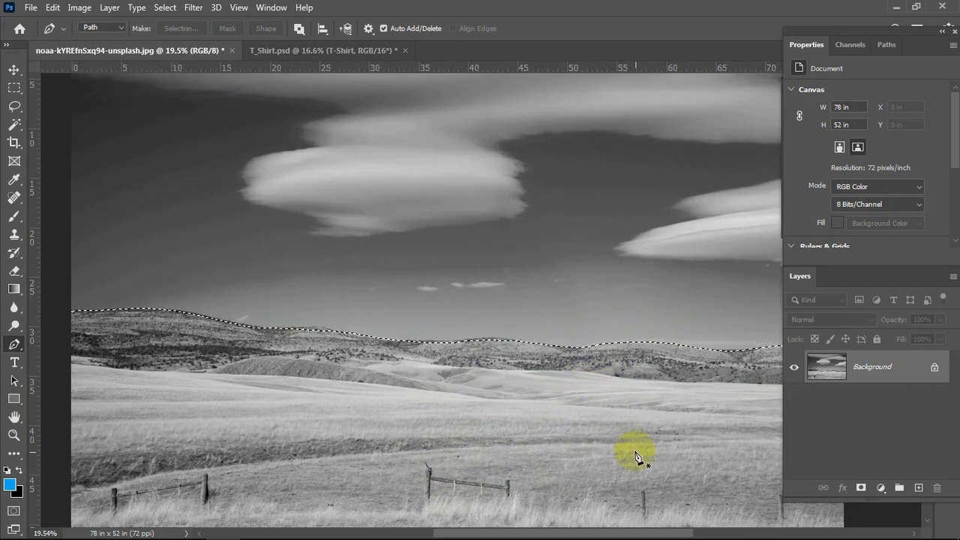
{"action": "scroll", "coordinate": [757, 450], "scroll_direction": "down", "scroll_amount": 2}
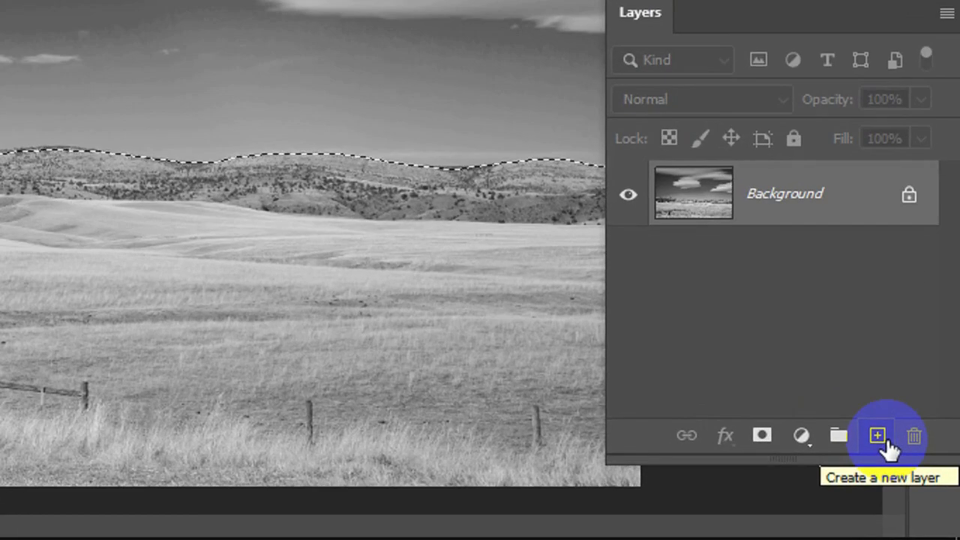
{"action": "left_click", "coordinate": [920, 489]}
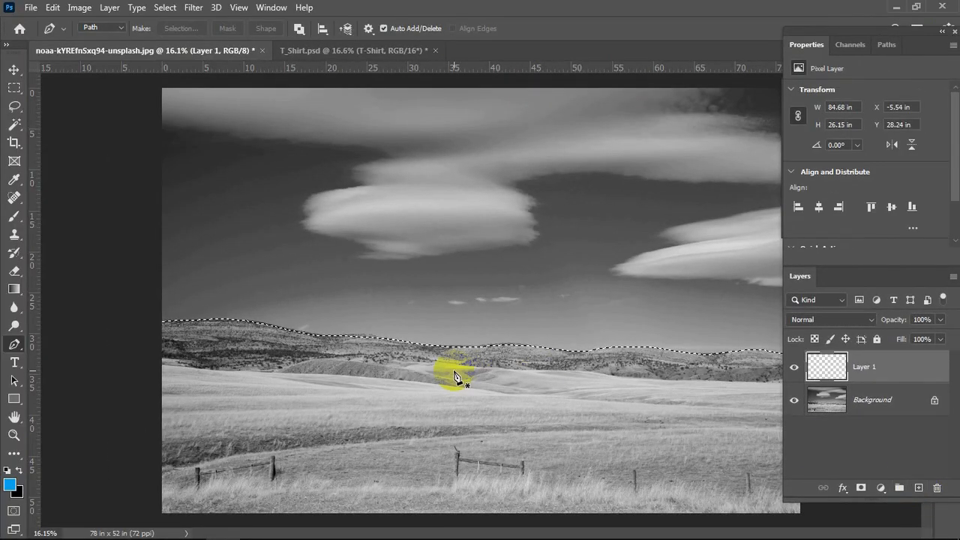
- Feather the land selection with a radius of 0.5 pixels
{"action": "scroll", "coordinate": [464, 382], "scroll_direction": "down", "scroll_amount": 1}
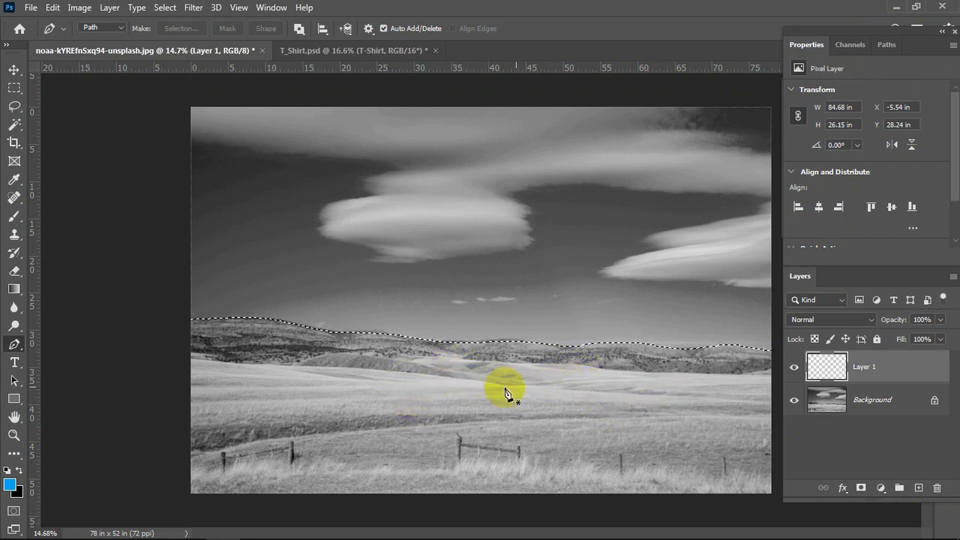
{"action": "scroll", "coordinate": [488, 426], "scroll_direction": "down", "scroll_amount": 1}
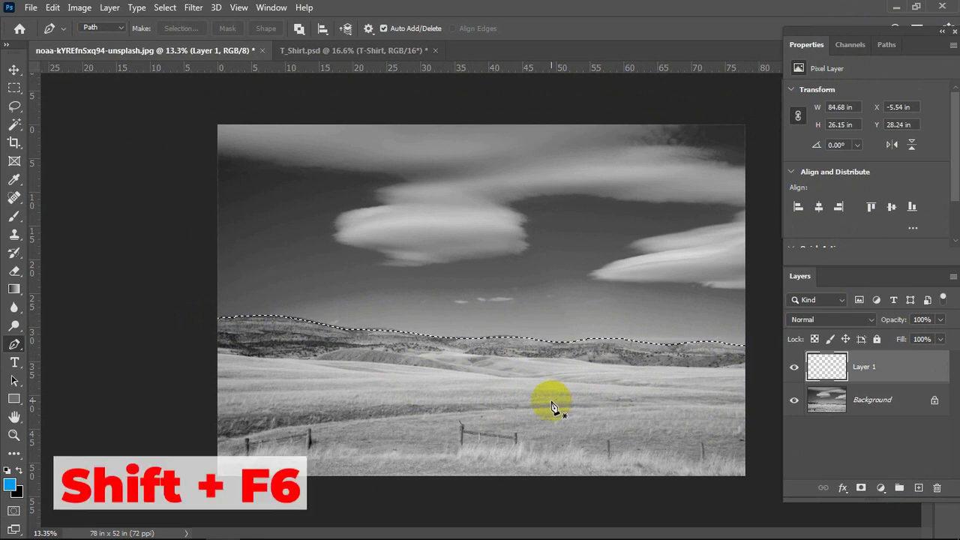
{"action": "key", "text": "shift+F6"}
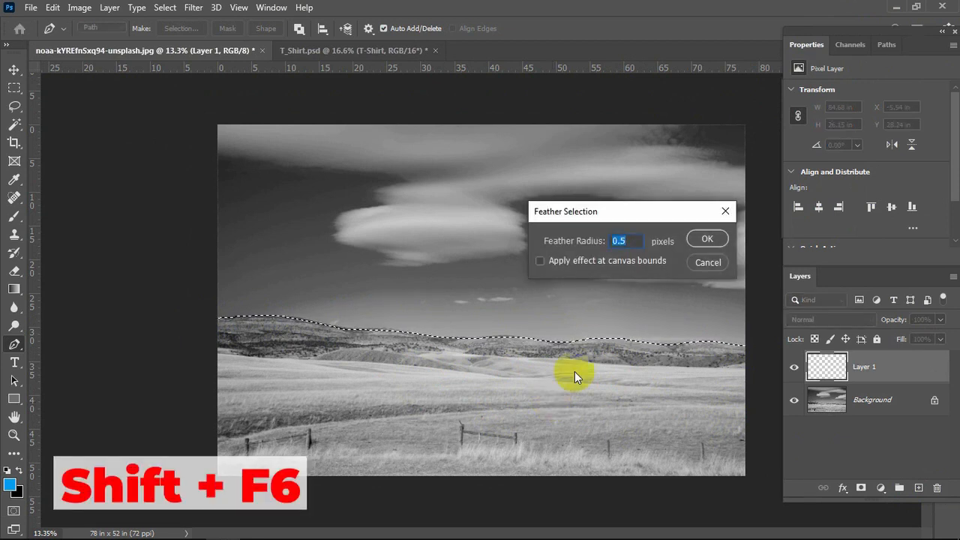
{"action": "left_click_drag", "start_coordinate": [618, 215], "coordinate": [436, 379]}
{"action": "left_click", "coordinate": [441, 405]}
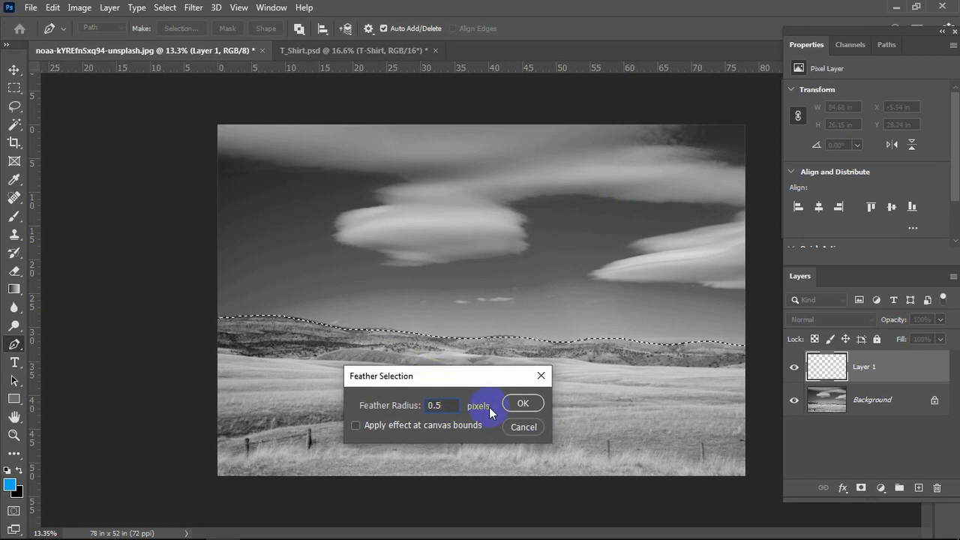
{"action": "key", "text": "BackSpace"}
{"action": "key", "text": "BackSpace"}
{"action": "key", "text": "BackSpace"}
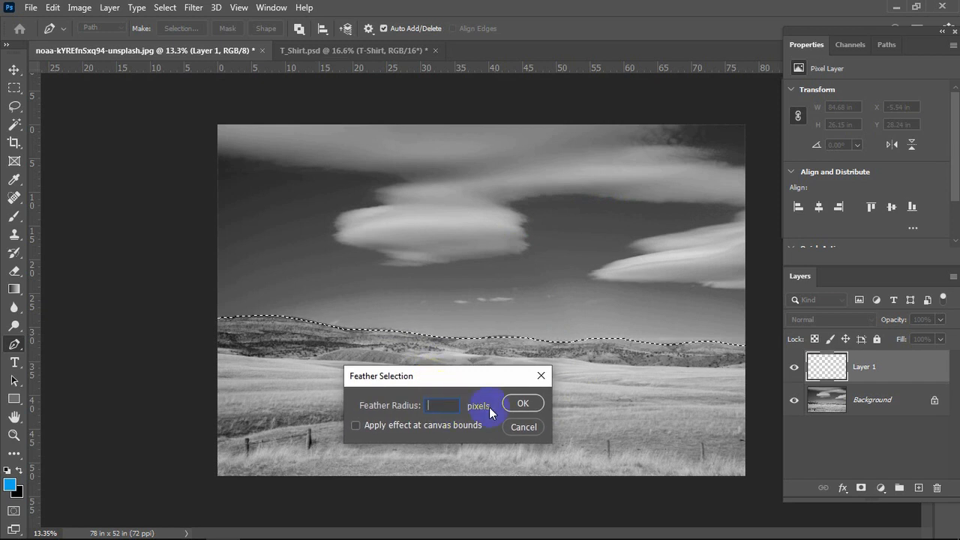
{"action": "type", "text": "0."}
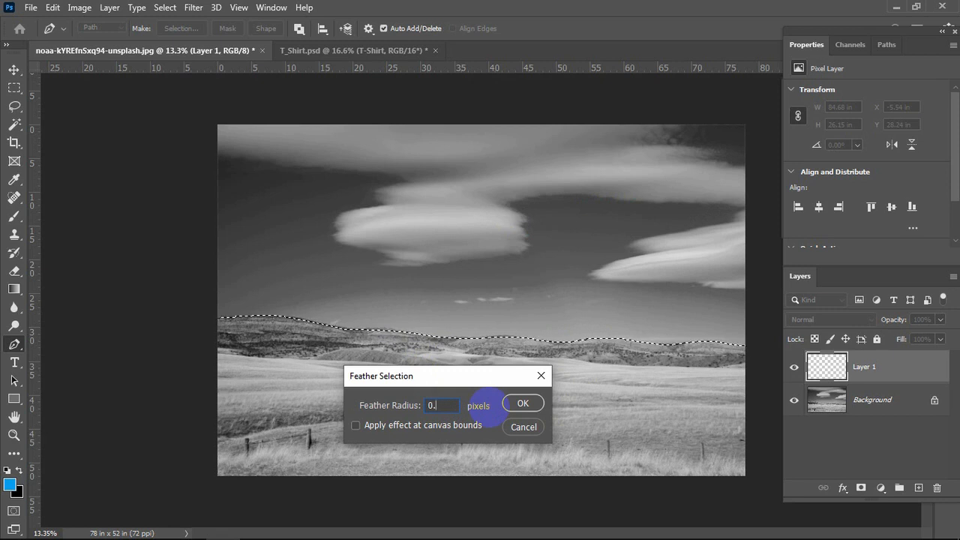
{"action": "type", "text": "5"}
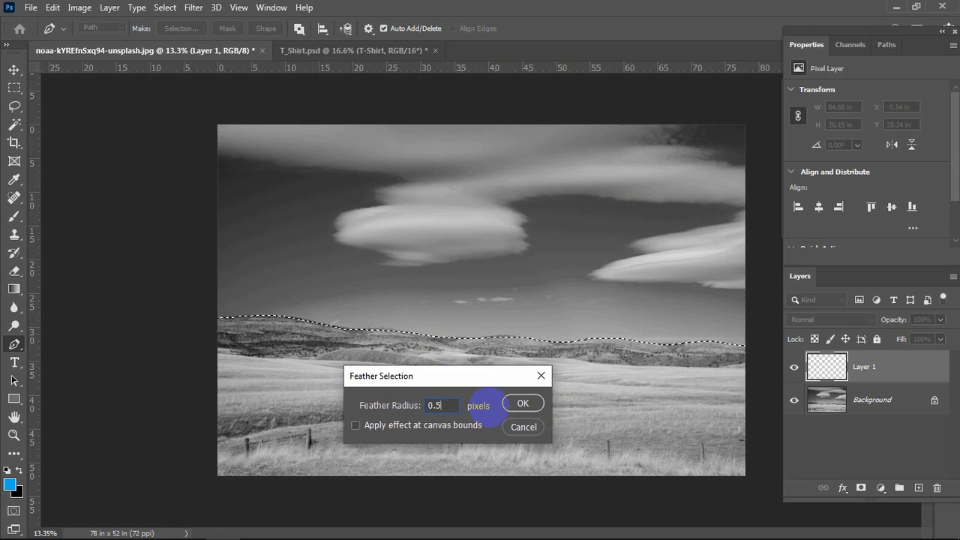
{"action": "left_click", "coordinate": [525, 404]}
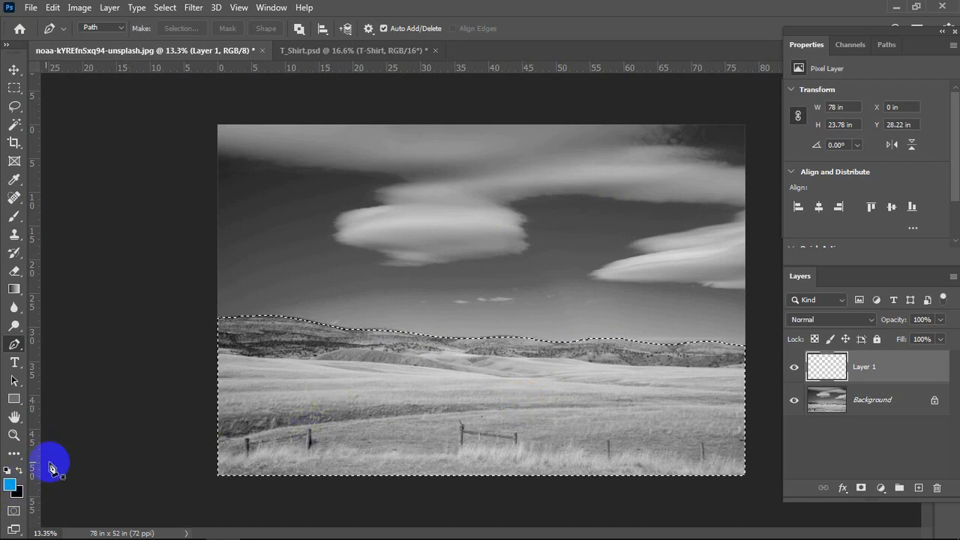
- Set the foreground color to orange f8a900
{"action": "left_click", "coordinate": [10, 487]}
{"action": "left_click_drag", "start_coordinate": [692, 218], "coordinate": [727, 187]}
{"action": "left_click_drag", "start_coordinate": [775, 339], "coordinate": [770, 375]}
{"action": "left_click_drag", "start_coordinate": [722, 270], "coordinate": [761, 227]}
{"action": "left_click_drag", "start_coordinate": [765, 364], "coordinate": [764, 376]}
{"action": "left_click_drag", "start_coordinate": [739, 279], "coordinate": [760, 223]}
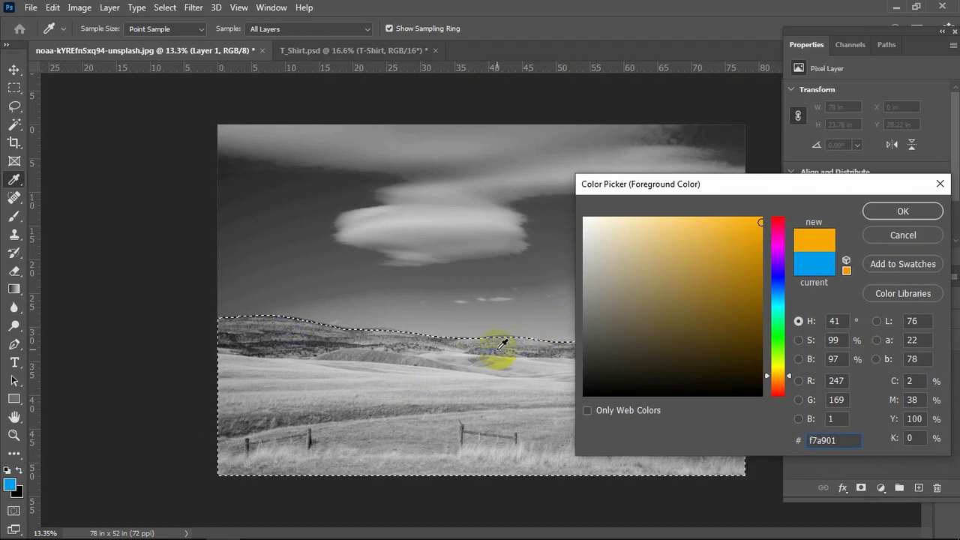
{"action": "left_click_drag", "start_coordinate": [748, 324], "coordinate": [765, 221]}
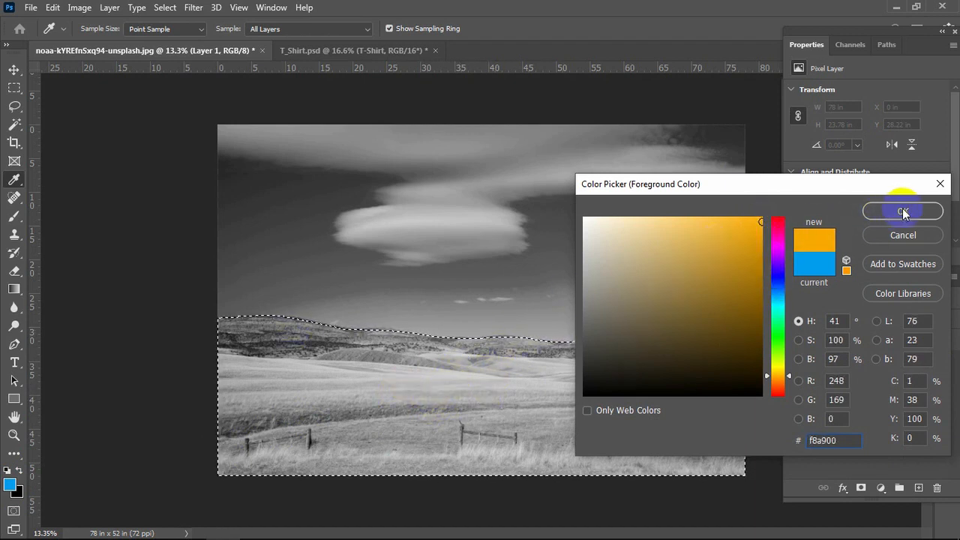
{"action": "left_click", "coordinate": [902, 212]}
{"action": "key", "text": "p"}
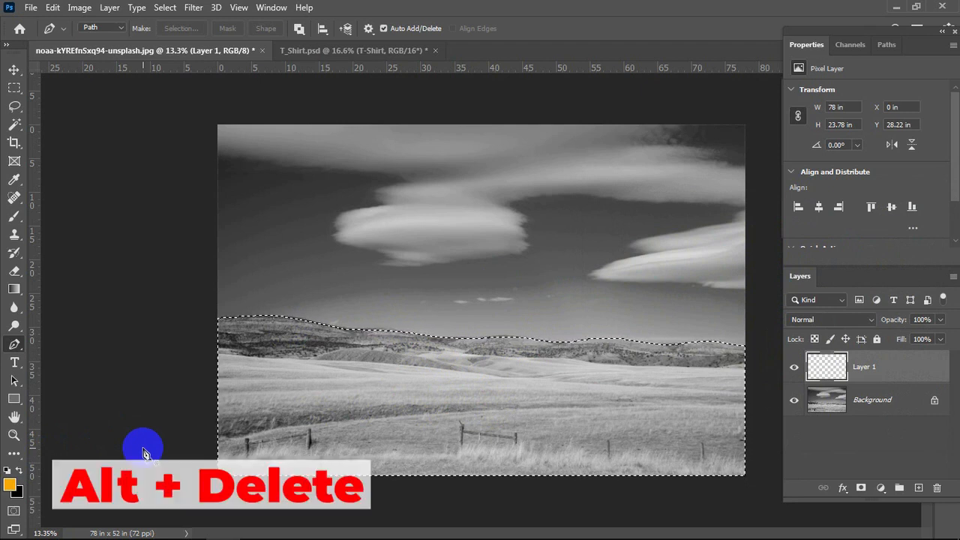
- Try filling the land selection on the new layer with orange f8a900, and undo the fill
{"action": "key", "text": "alt+Delete"}
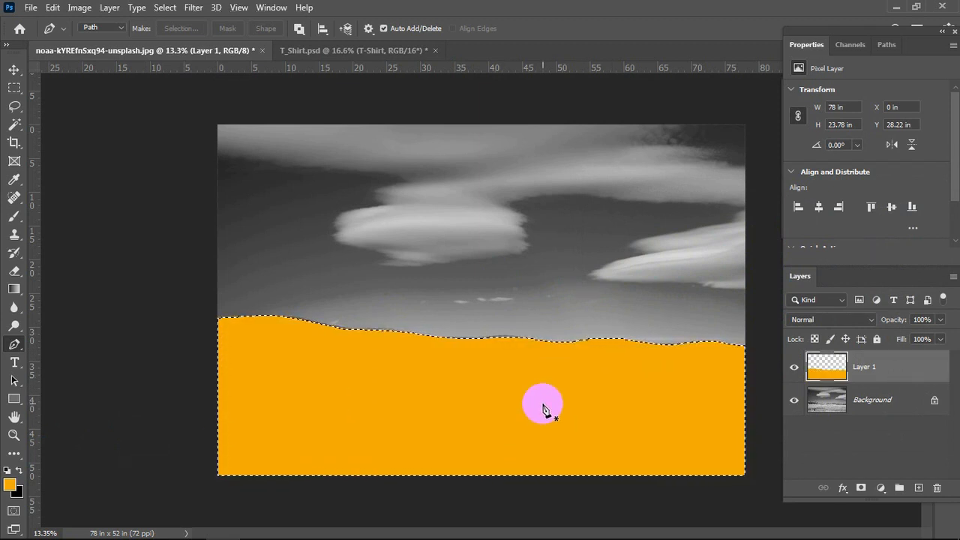
{"action": "key", "text": "ctrl+z"}
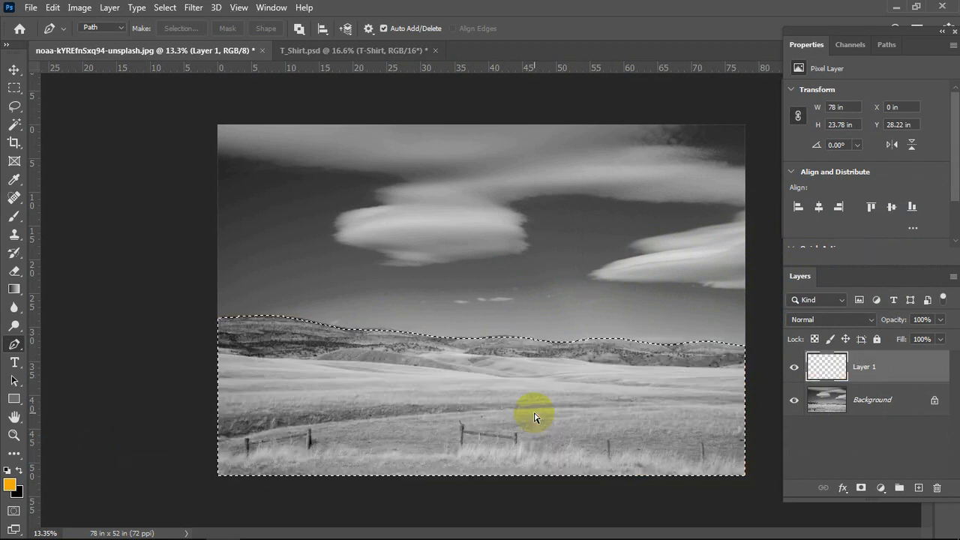
- Set the foreground color to the lighter orange ffcc5f
{"action": "left_click", "coordinate": [10, 484]}
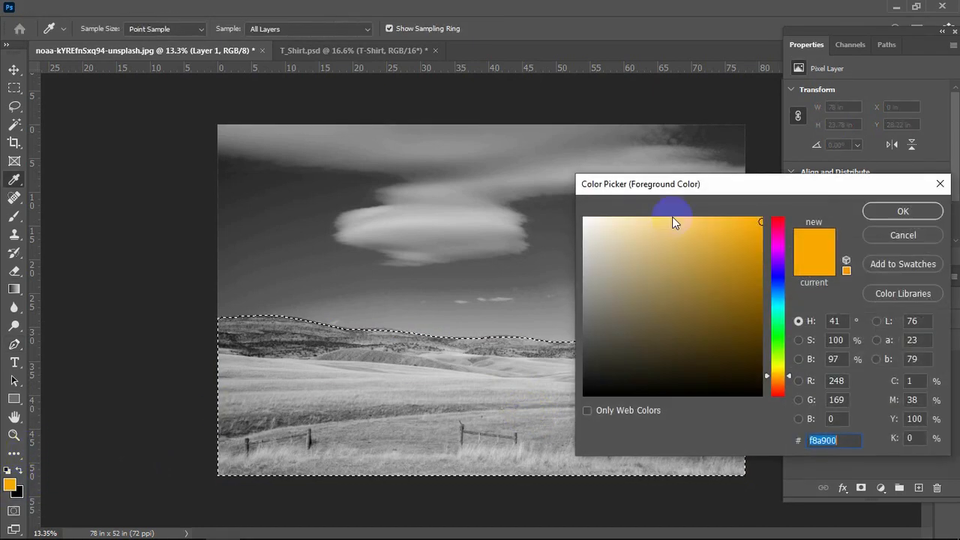
{"action": "left_click", "coordinate": [757, 221]}
{"action": "left_click_drag", "start_coordinate": [758, 220], "coordinate": [696, 216]}
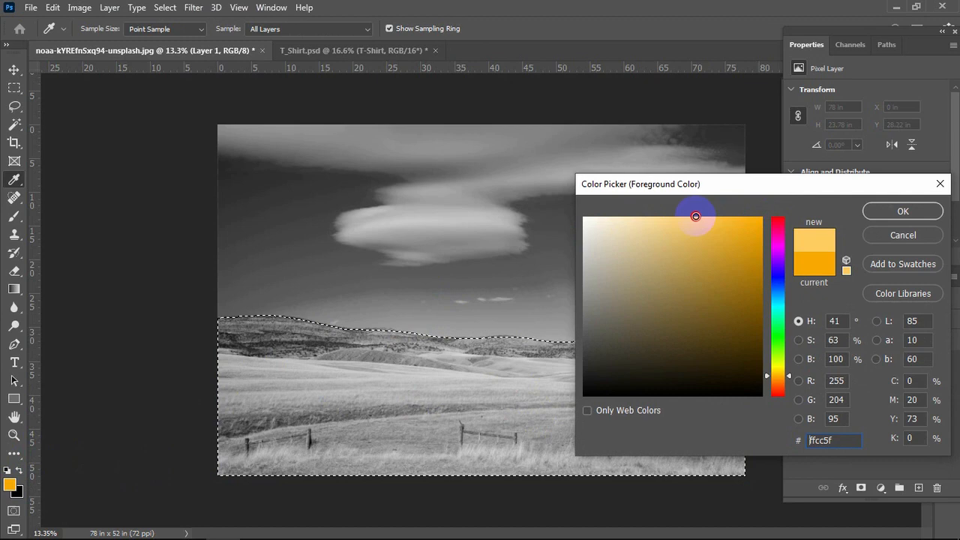
{"action": "left_click", "coordinate": [904, 212]}
{"action": "key", "text": "p"}
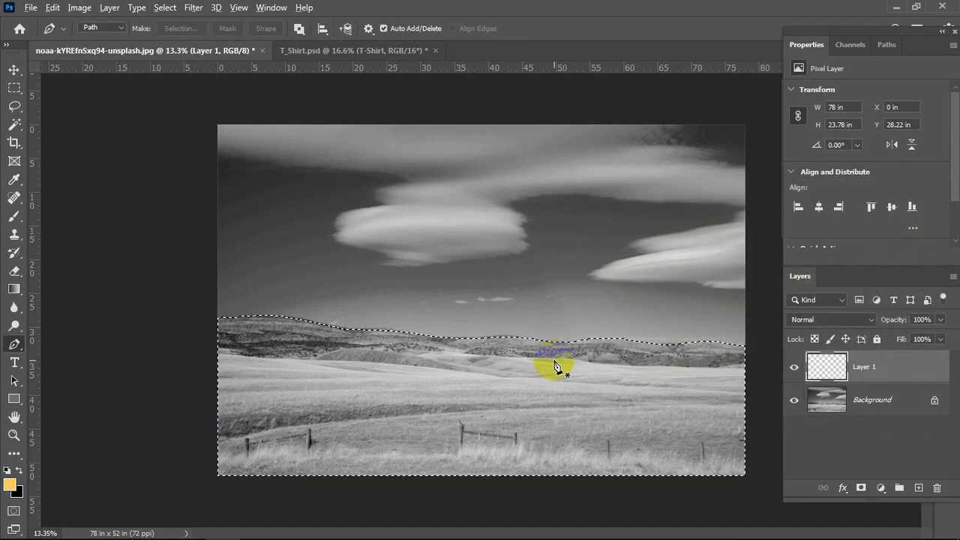
- Fill the land selection on Layer 1 with the foreground color and deselect it
{"action": "key", "text": "alt+BackSpace"}
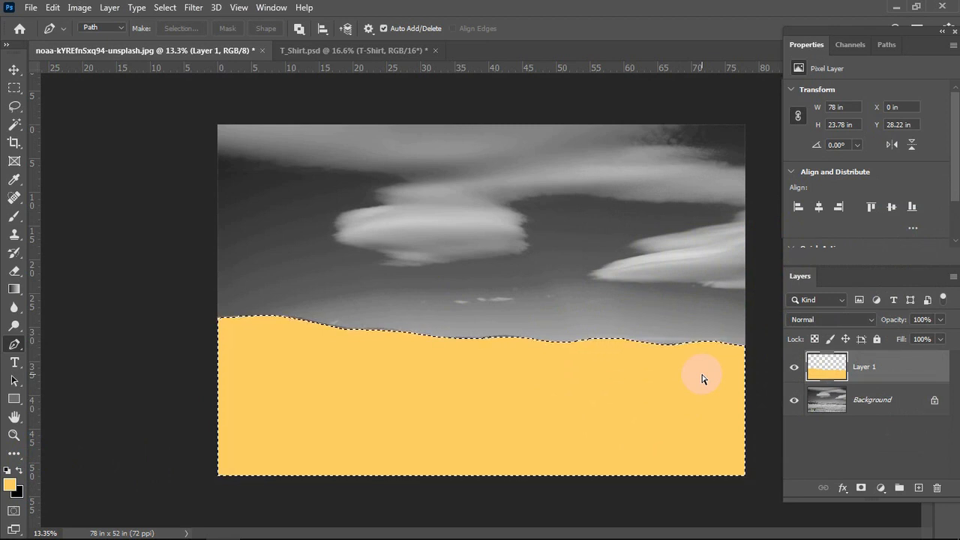
{"action": "key", "text": "ctrl+d"}
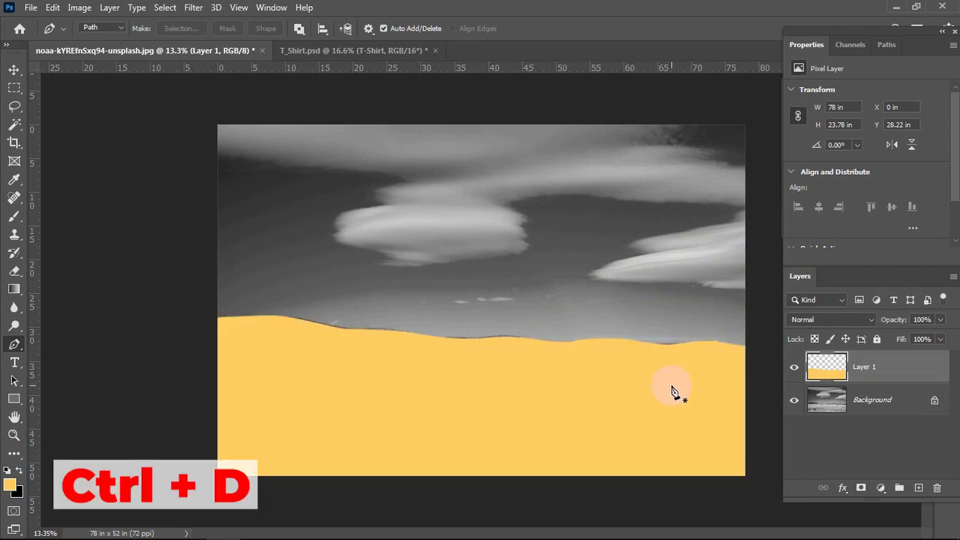
- Set the blend mode of Layer 1 to Multiply
{"action": "scroll", "coordinate": [669, 401], "scroll_direction": "down", "scroll_amount": 2}
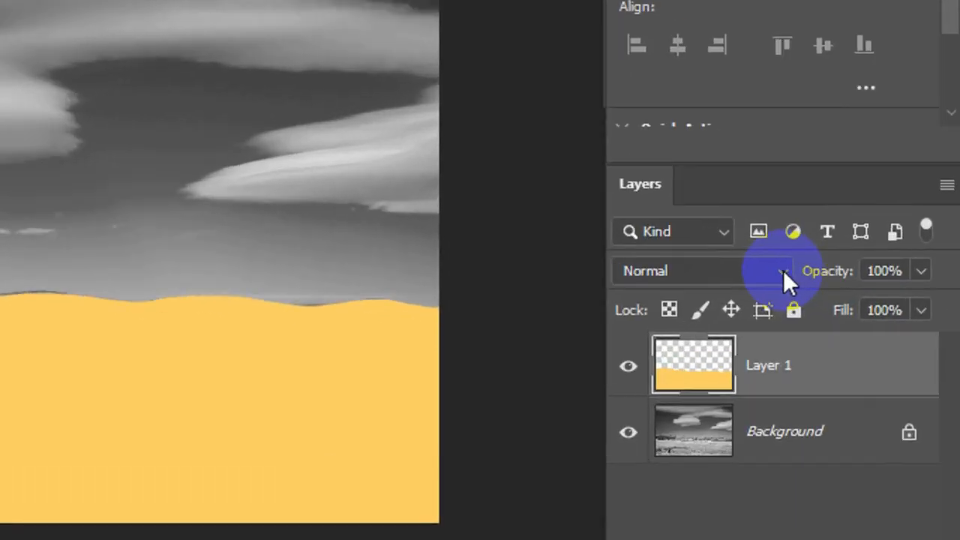
{"action": "left_click", "coordinate": [870, 320]}
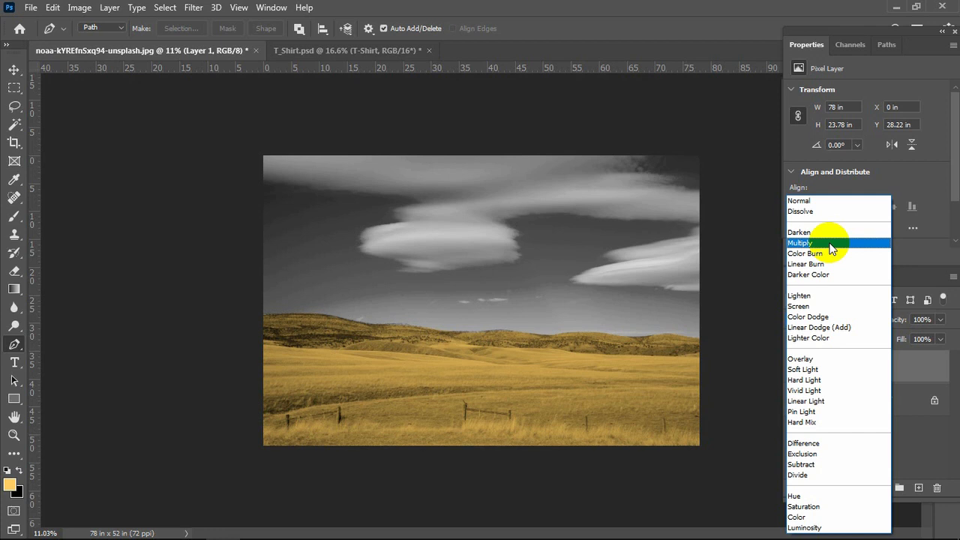
{"action": "left_click", "coordinate": [830, 243]}
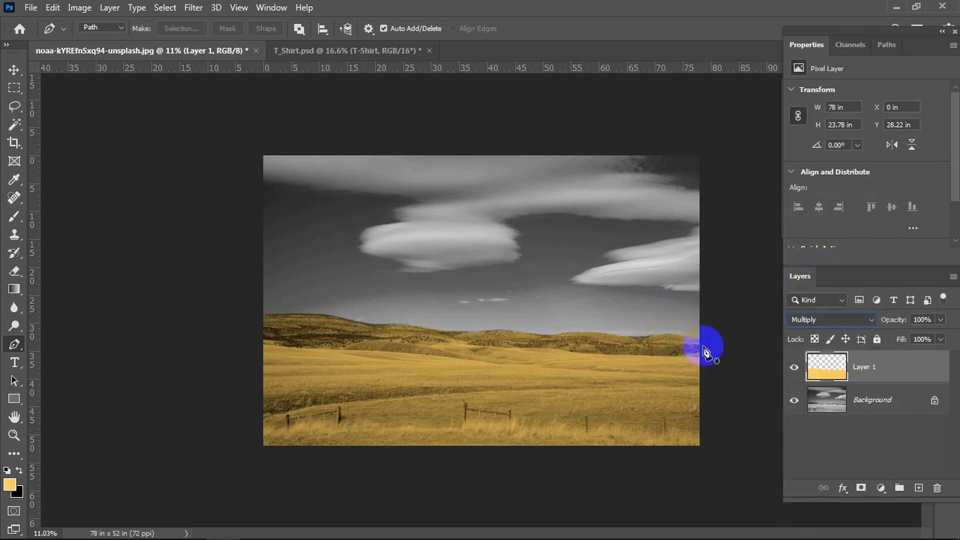
- Try the Normal, Dissolve and Darken blend modes on Layer 1, and return it to Multiply
{"action": "left_click", "coordinate": [846, 323]}
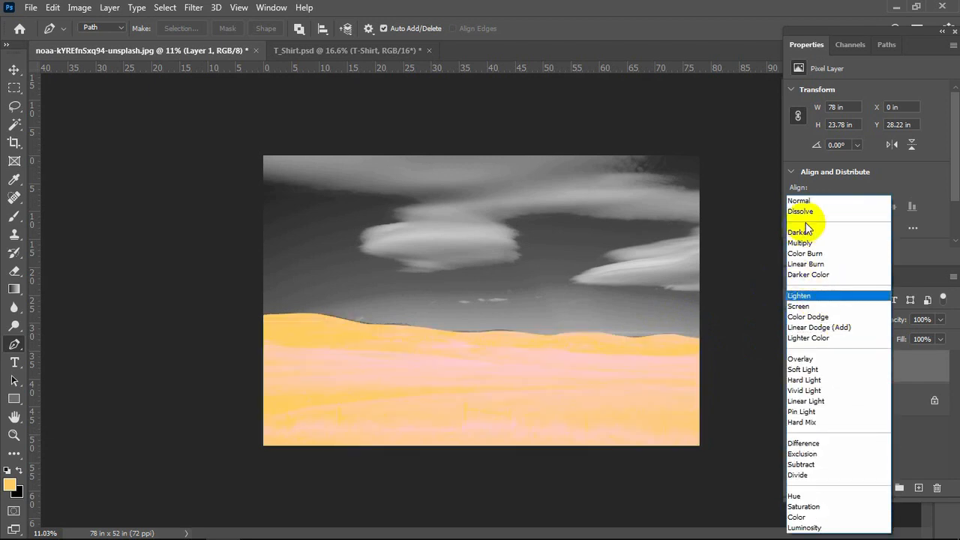
{"action": "left_click", "coordinate": [709, 318]}
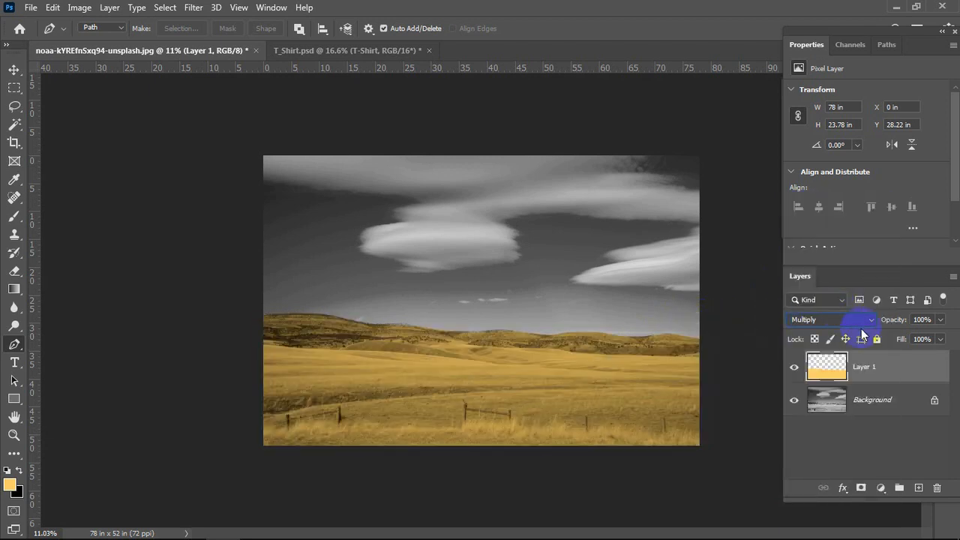
{"action": "left_click", "coordinate": [866, 322]}
{"action": "left_click", "coordinate": [810, 202]}
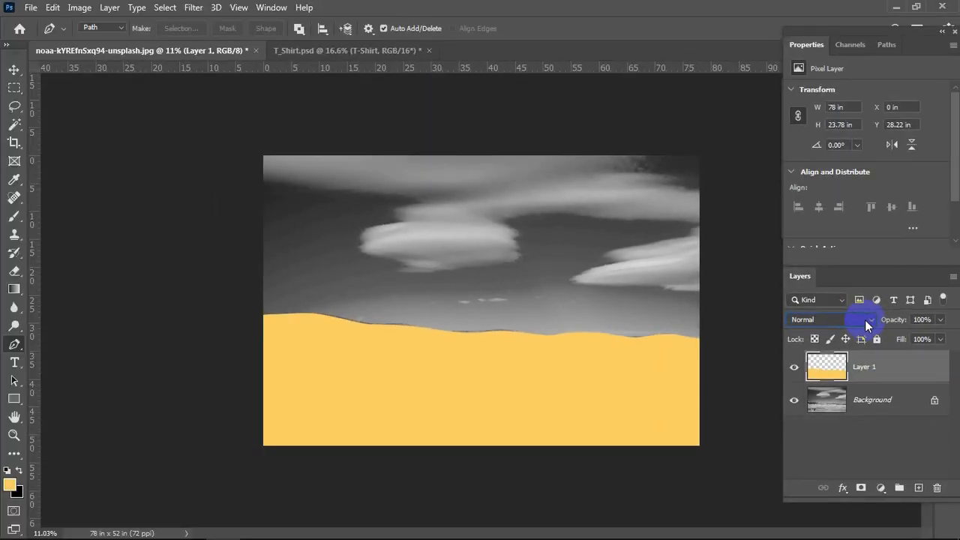
{"action": "scroll", "coordinate": [864, 320], "scroll_direction": "down", "scroll_amount": 1}
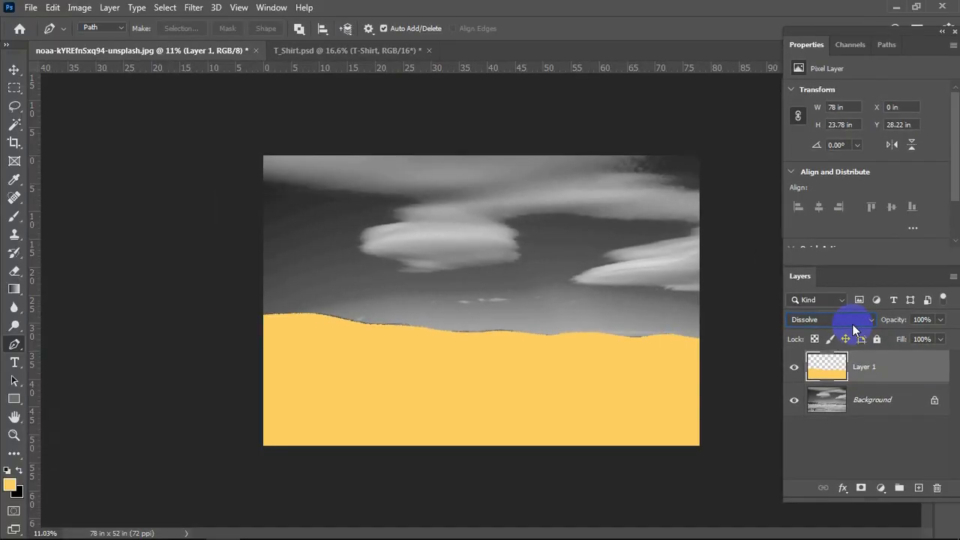
{"action": "scroll", "coordinate": [852, 324], "scroll_direction": "down", "scroll_amount": 1}
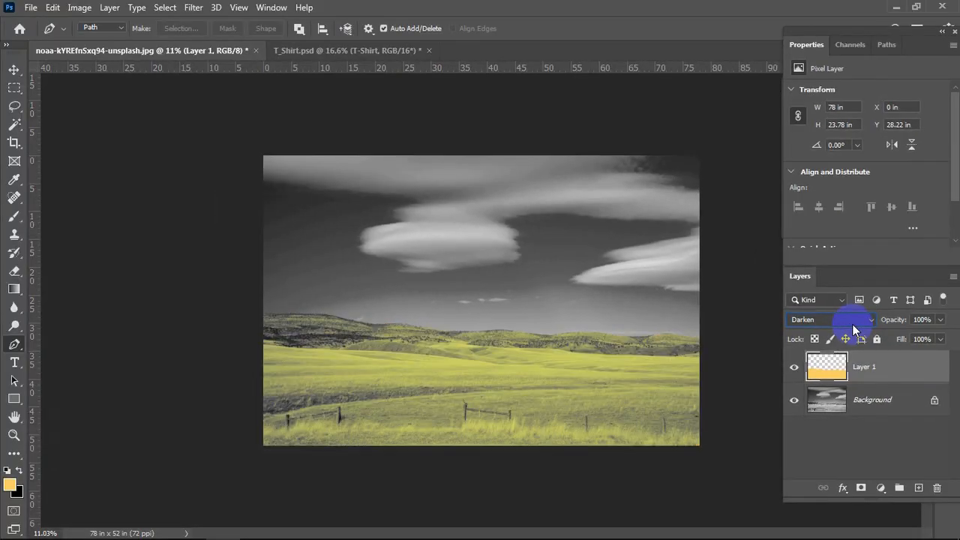
{"action": "scroll", "coordinate": [852, 324], "scroll_direction": "down", "scroll_amount": 1}
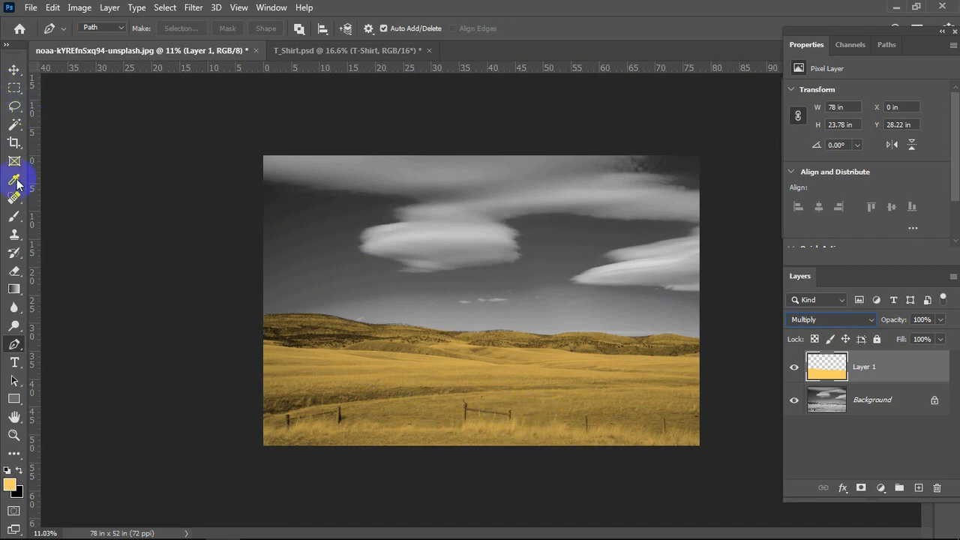
- Switch to the Magic Wand tool for selecting the sky
{"action": "left_click", "coordinate": [14, 70]}
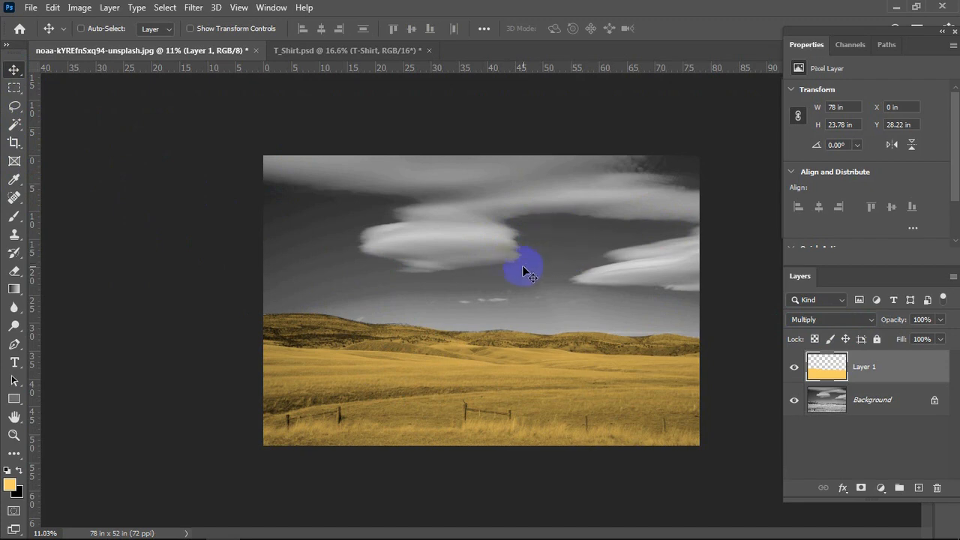
{"action": "scroll", "coordinate": [580, 320], "scroll_direction": "up", "scroll_amount": 5}
{"action": "scroll", "coordinate": [579, 321], "scroll_direction": "down", "scroll_amount": 4}
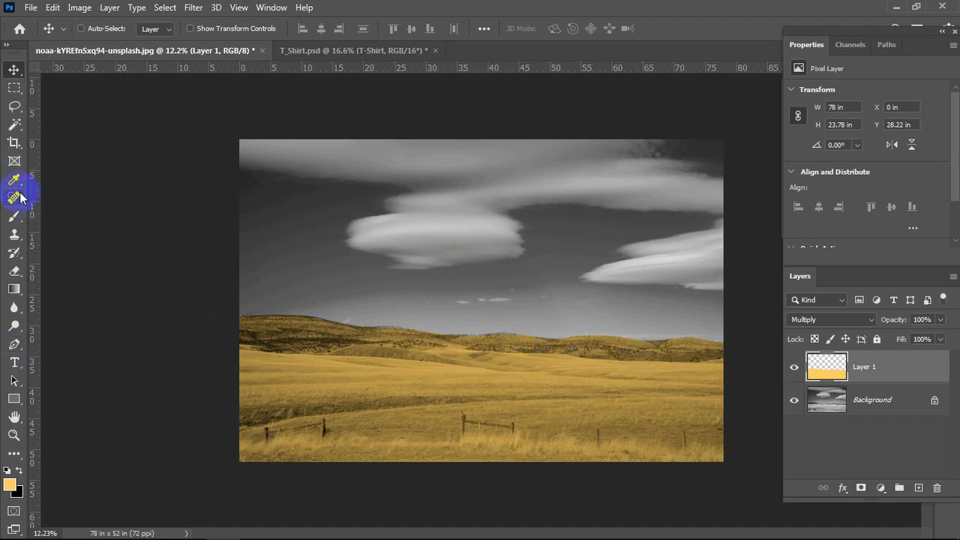
{"action": "left_click", "coordinate": [14, 124]}
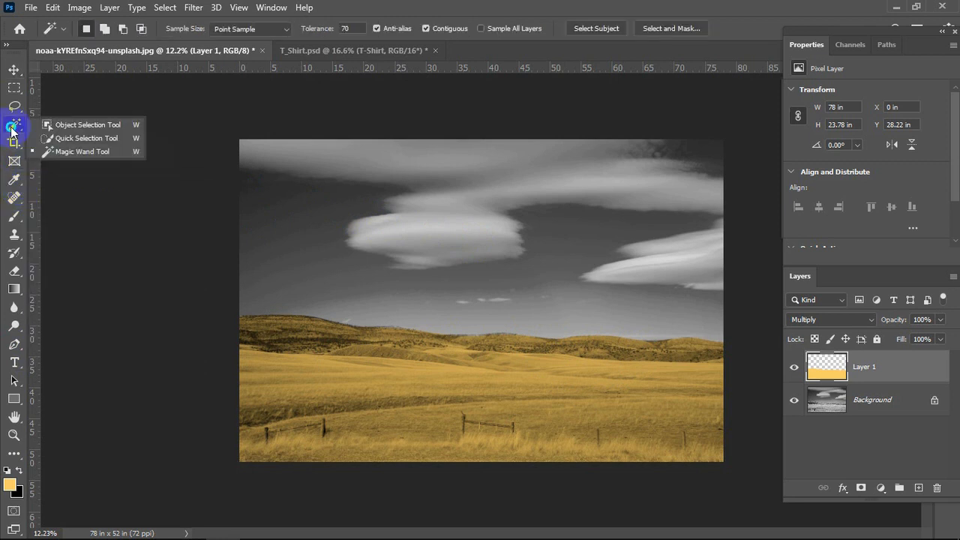
{"action": "left_click", "coordinate": [69, 150]}
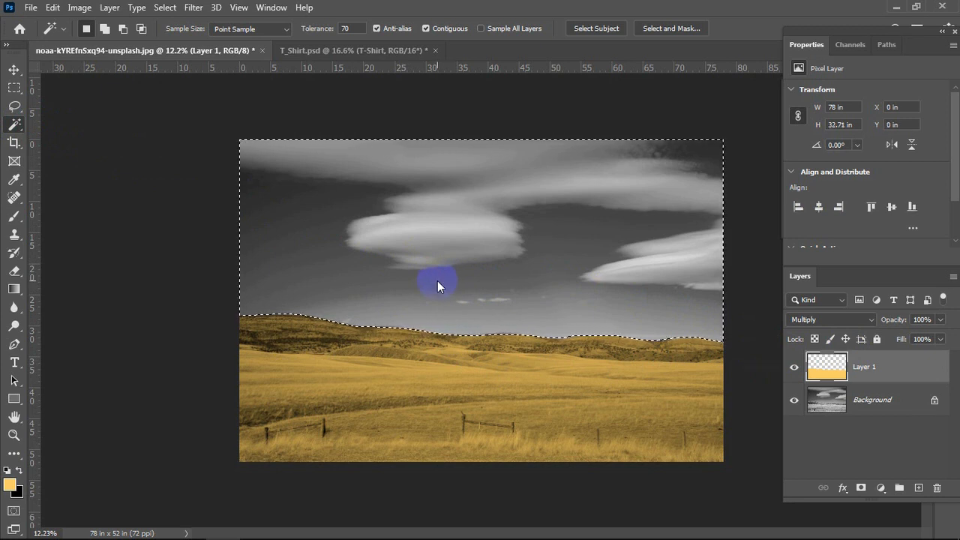
- Try the Magic Wand on the sky with Layer 1 and with the Background active, clearing each selection
{"action": "left_click", "coordinate": [501, 279]}
{"action": "key", "text": "ctrl+d"}
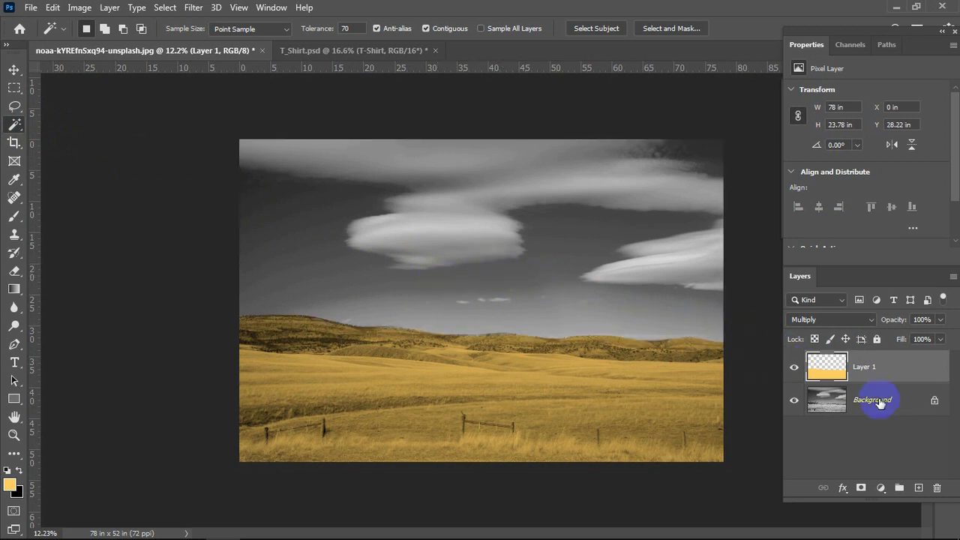
{"action": "left_click", "coordinate": [837, 405]}
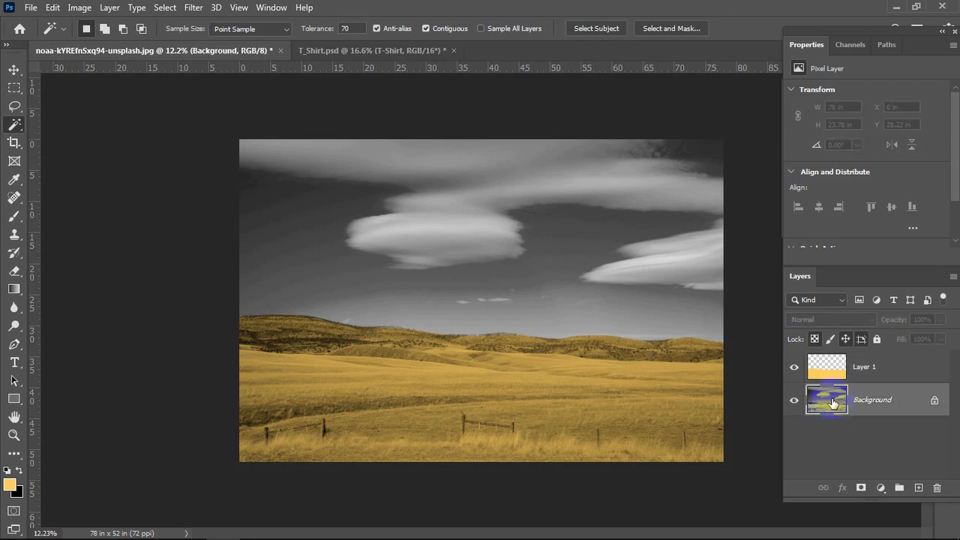
{"action": "left_click", "coordinate": [501, 267]}
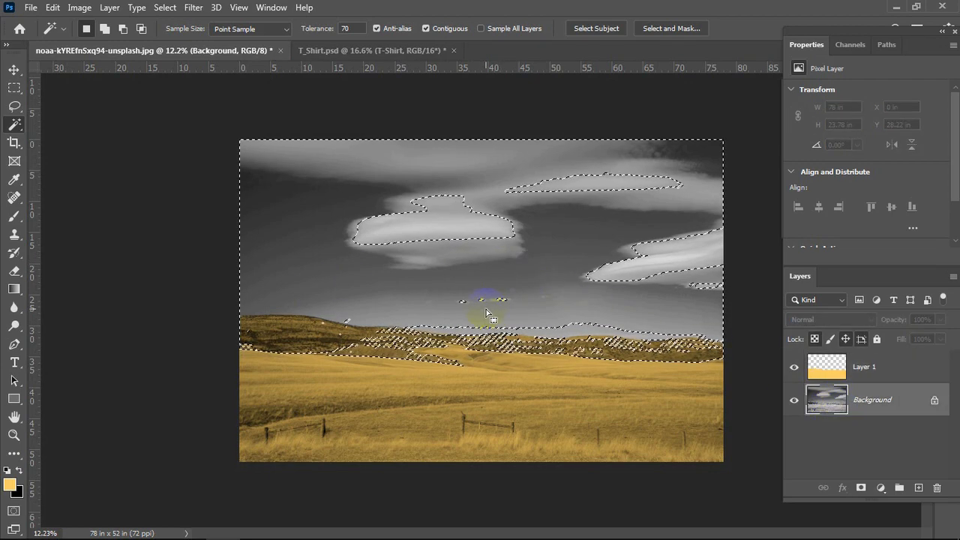
{"action": "key", "text": "ctrl+d"}
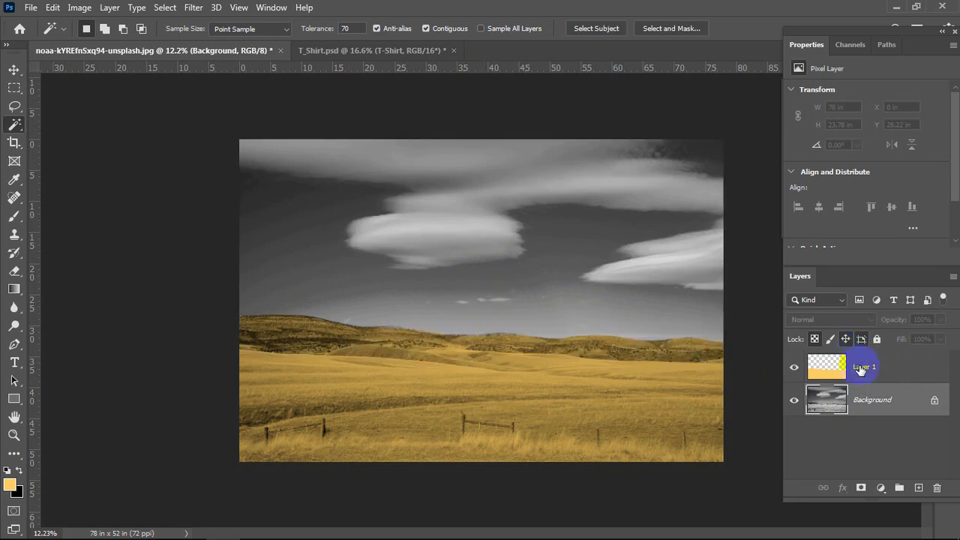
- Make Layer 1 active and select the empty area over the whole sky with the Magic Wand
{"action": "left_click", "coordinate": [840, 367]}
{"action": "left_click", "coordinate": [828, 373]}
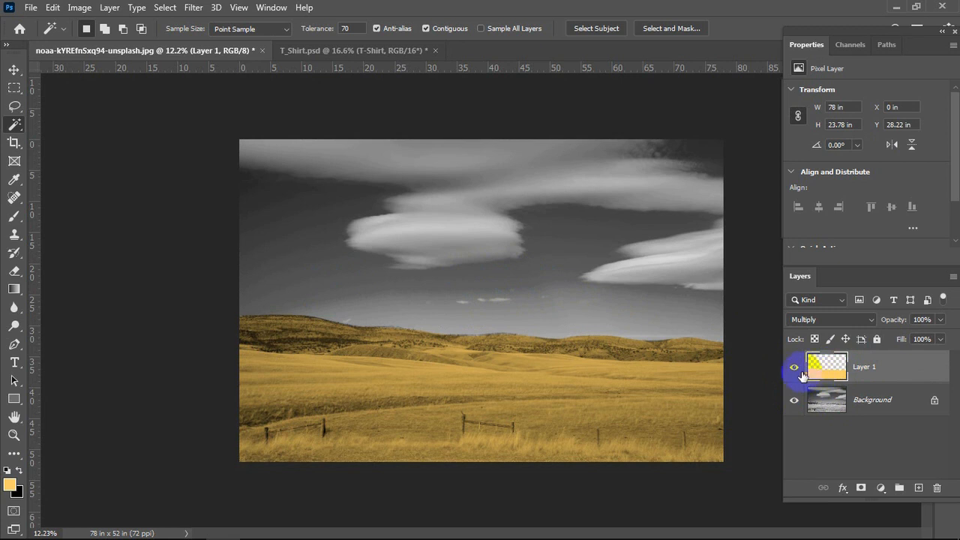
{"action": "left_click", "coordinate": [547, 277]}
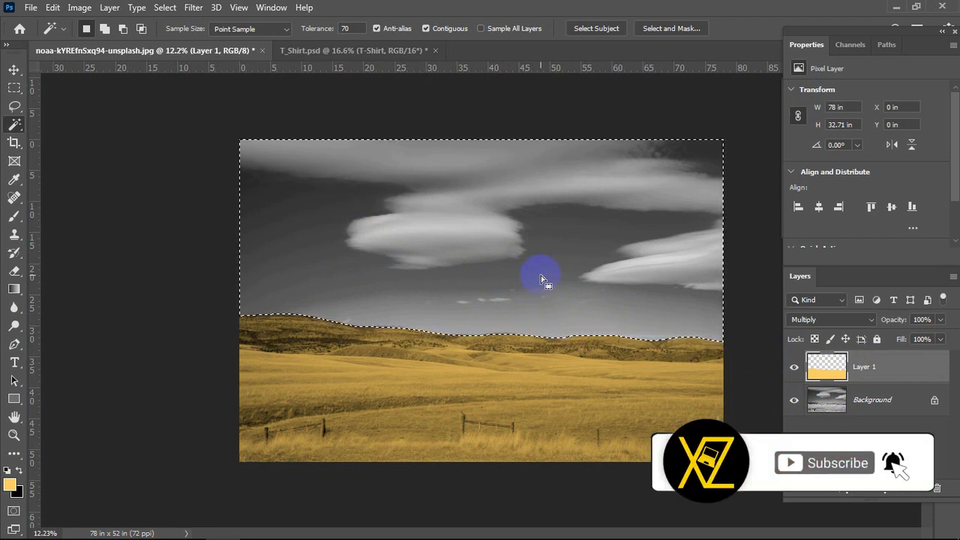
{"action": "left_click", "coordinate": [10, 484]}
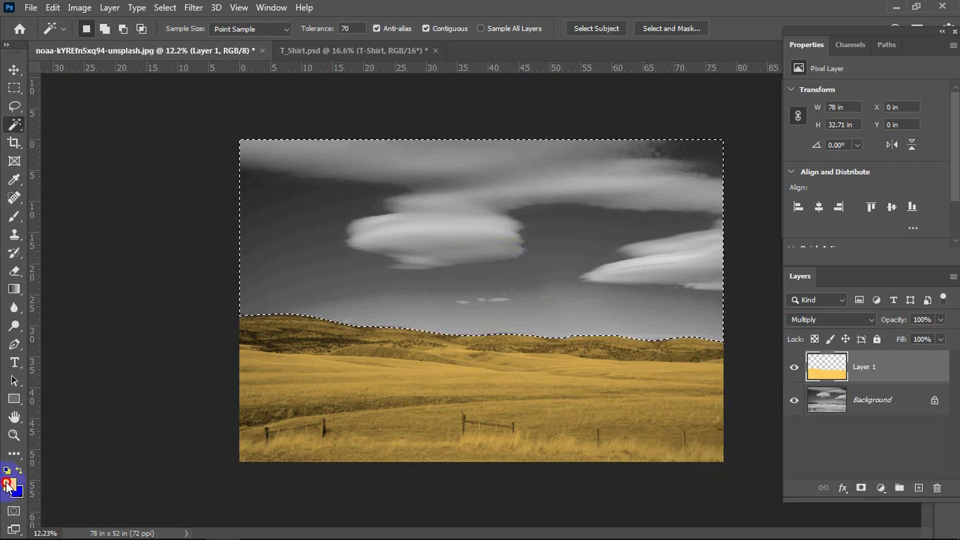
{"action": "left_click", "coordinate": [851, 133]}
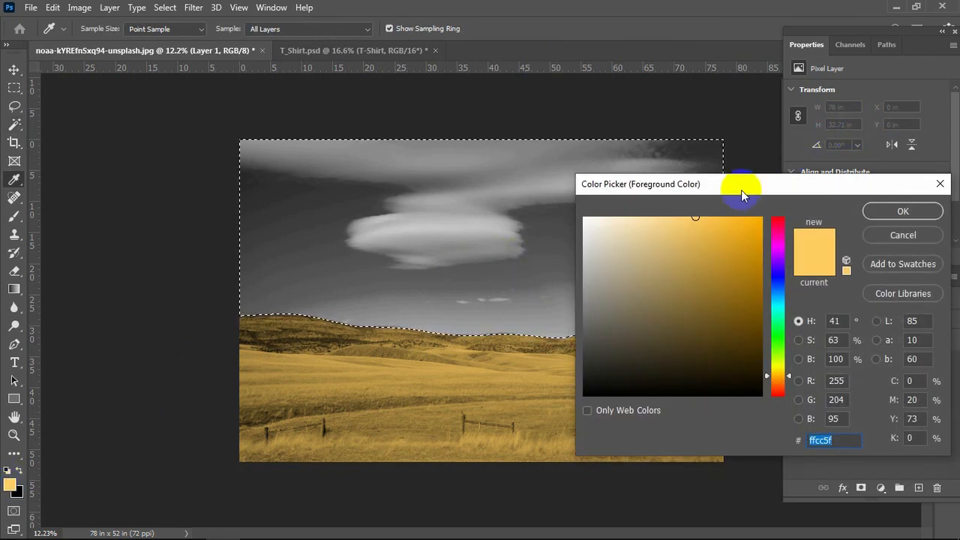
{"action": "left_click_drag", "start_coordinate": [741, 190], "coordinate": [684, 223]}
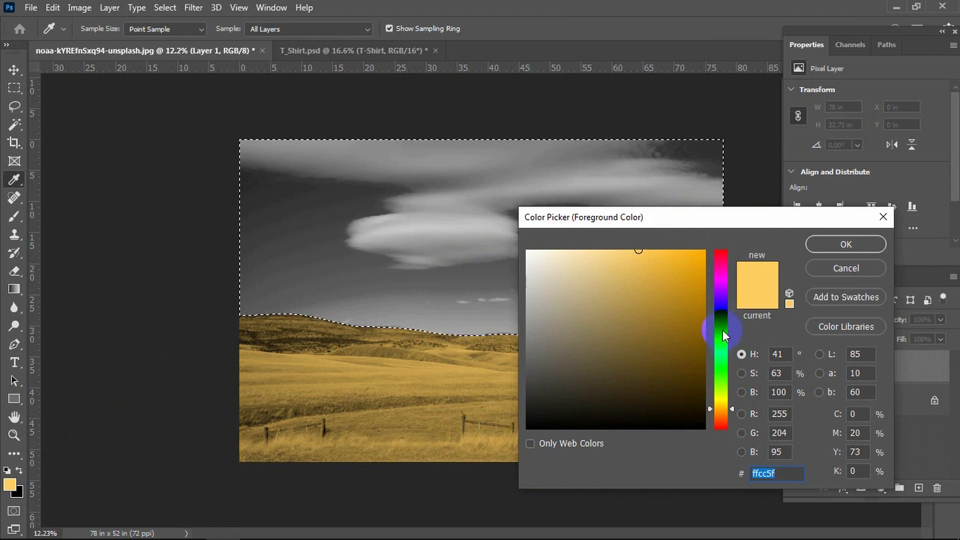
{"action": "left_click_drag", "start_coordinate": [722, 330], "coordinate": [722, 328]}
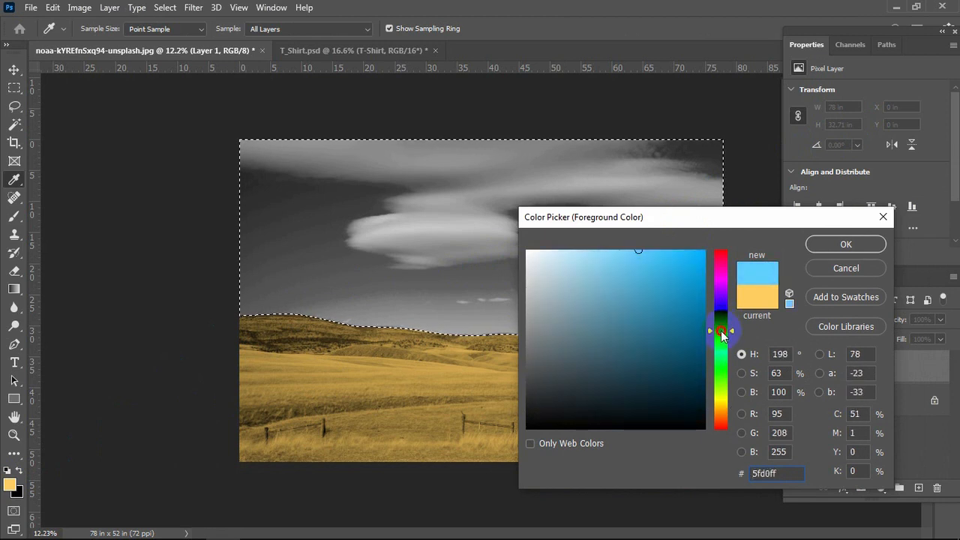
{"action": "left_click_drag", "start_coordinate": [688, 279], "coordinate": [708, 239]}
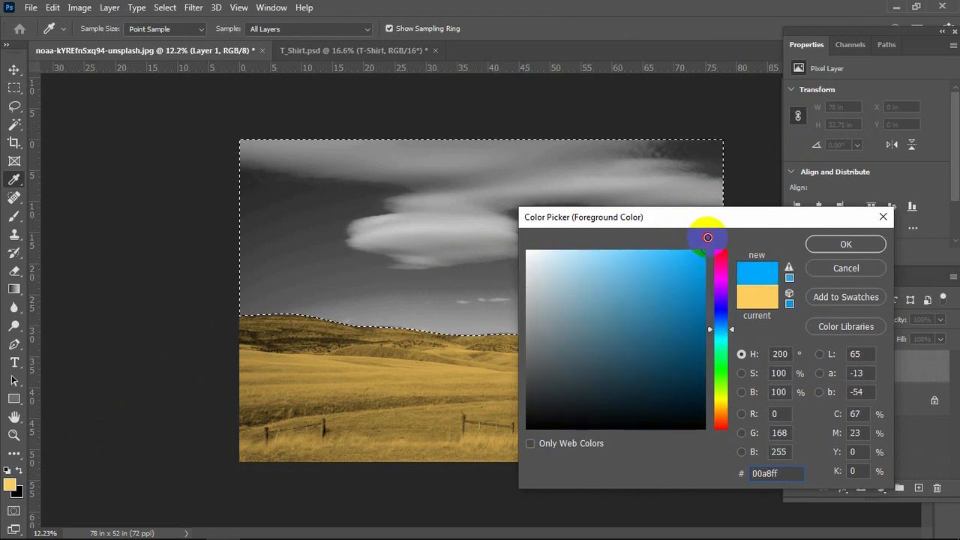
{"action": "left_click", "coordinate": [846, 269]}
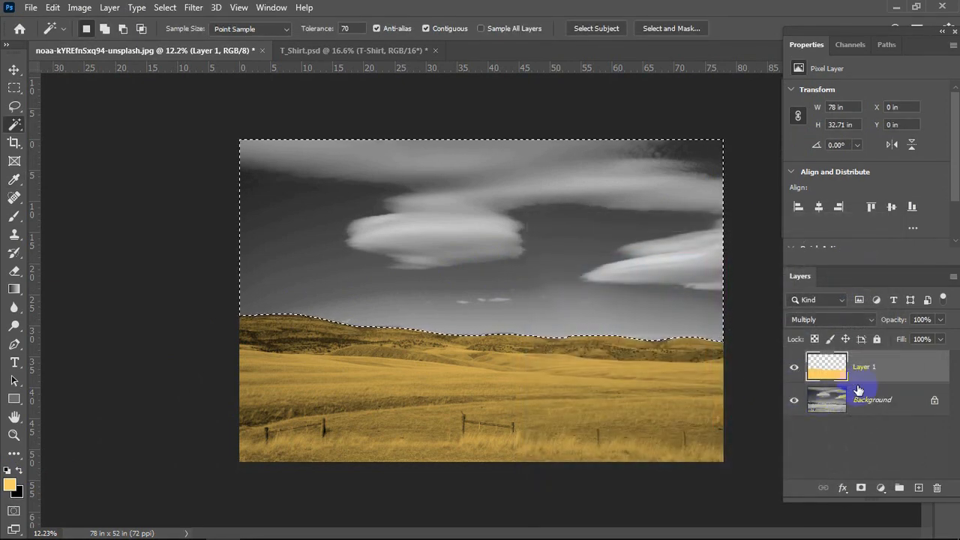
- Create a new empty layer above Layer 1 while keeping the sky selected
{"action": "left_click", "coordinate": [834, 385]}
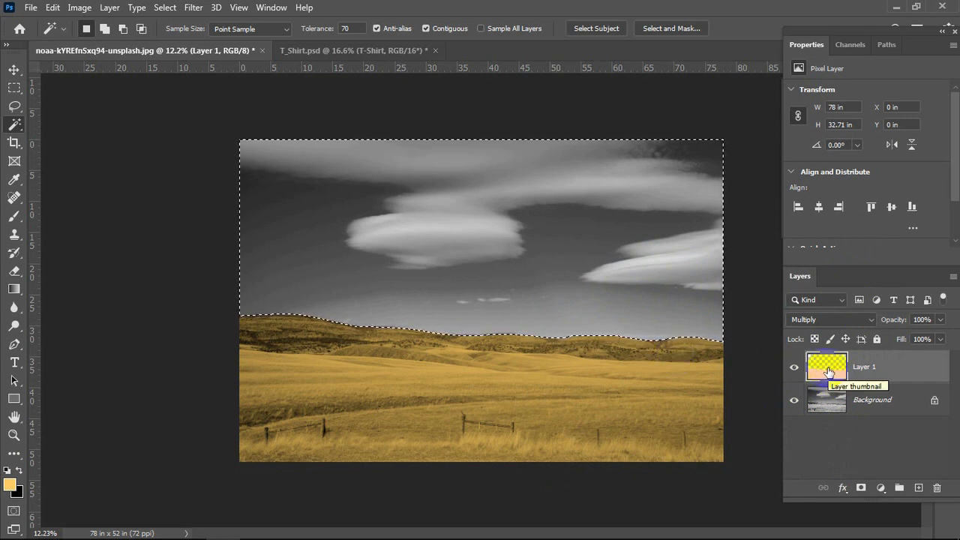
{"action": "left_click", "coordinate": [920, 489]}
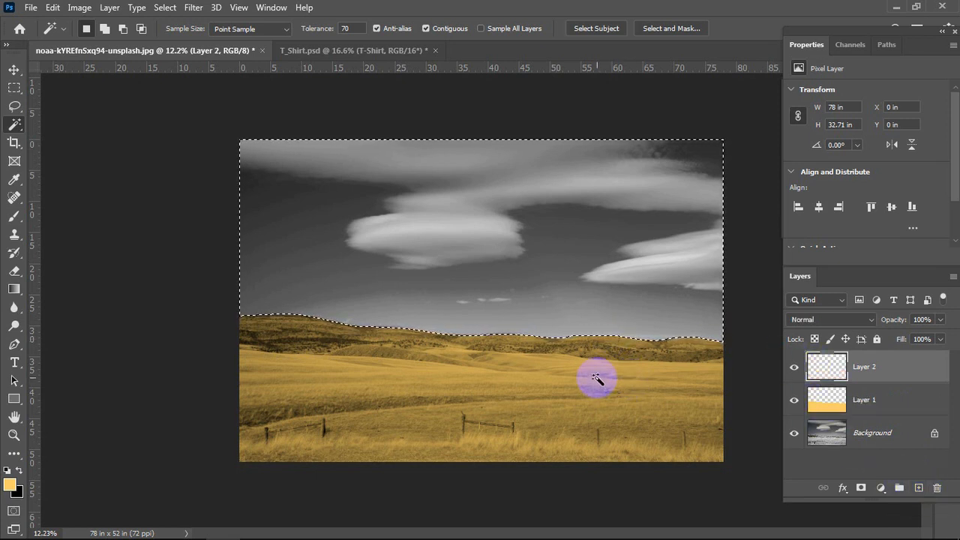
- Feather the sky selection by a radius of 0.5 pixels
{"action": "key", "text": "shift"}
{"action": "key", "text": "shift+F6"}
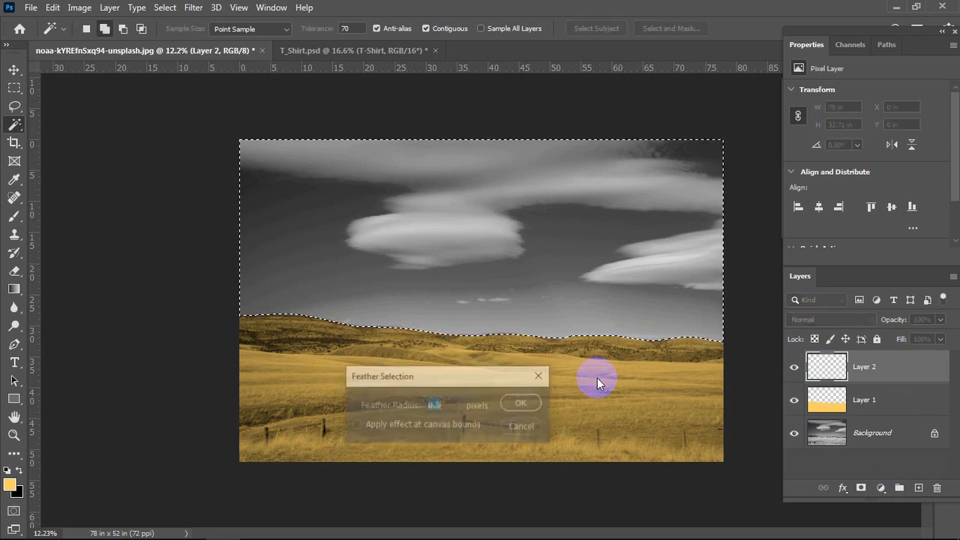
{"action": "left_click_drag", "start_coordinate": [492, 375], "coordinate": [531, 360]}
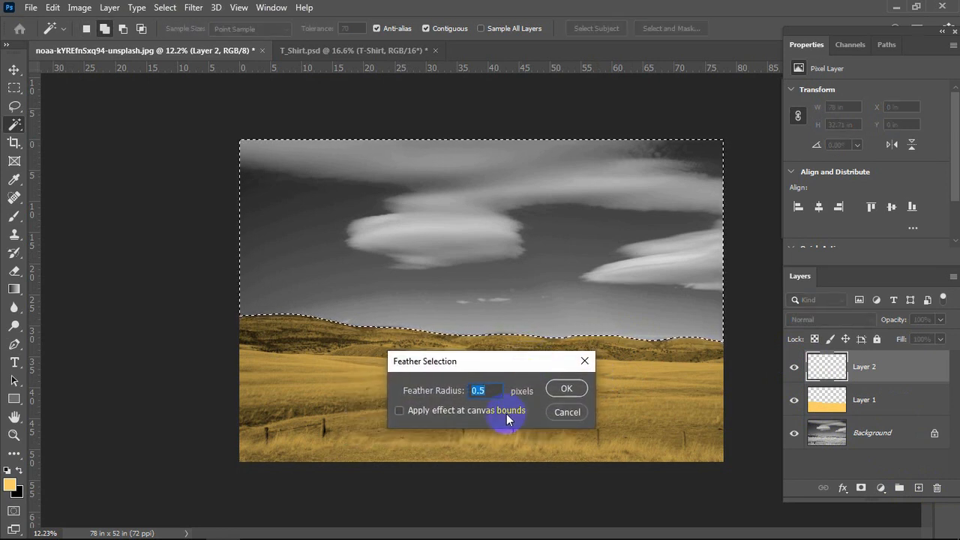
{"action": "left_click", "coordinate": [483, 393]}
{"action": "left_click", "coordinate": [566, 389]}
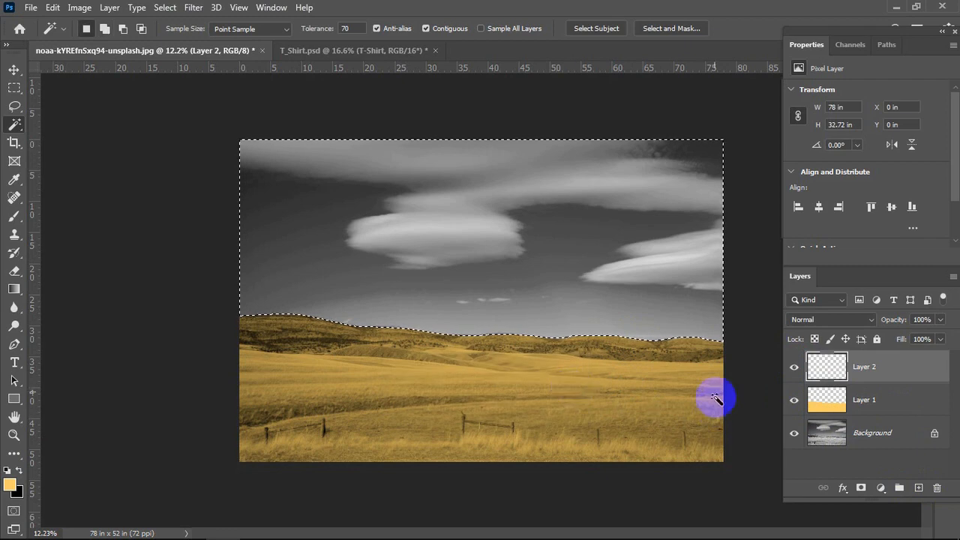
- Set the foreground color to bright blue (#009ef8), fill the selected sky on Layer 2 with it and clear the selection
{"action": "left_click", "coordinate": [10, 485]}
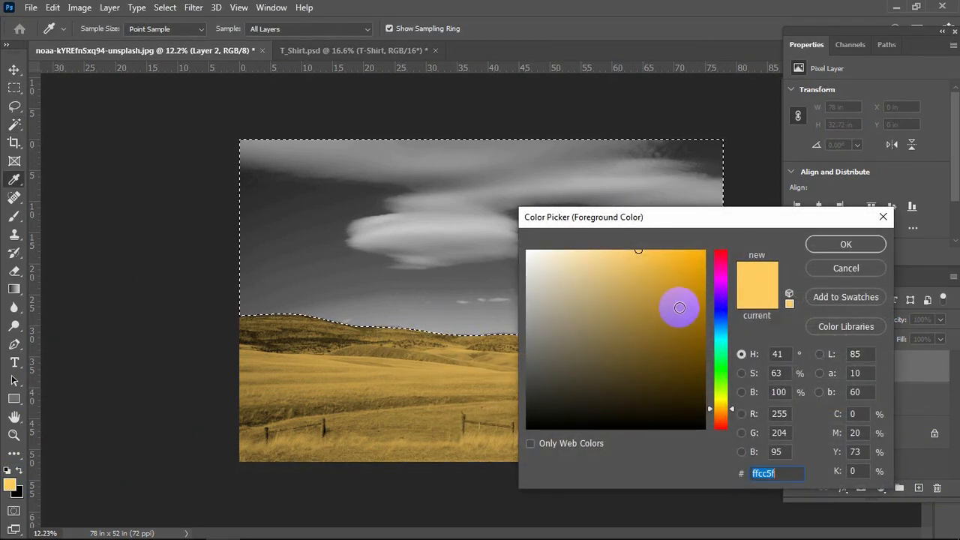
{"action": "mouse_move", "coordinate": [718, 324]}
{"action": "left_mouse_down"}
{"action": "mouse_move", "coordinate": [690, 300]}
{"action": "mouse_move", "coordinate": [705, 236]}
{"action": "mouse_move", "coordinate": [696, 266]}
{"action": "mouse_move", "coordinate": [706, 254]}
{"action": "left_mouse_up"}
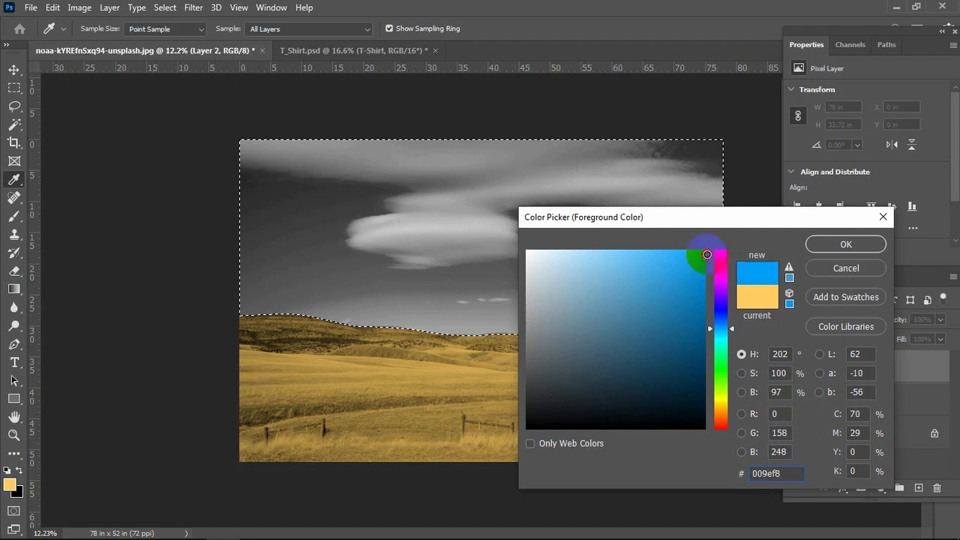
{"action": "left_click", "coordinate": [875, 246]}
{"action": "key", "text": "w"}
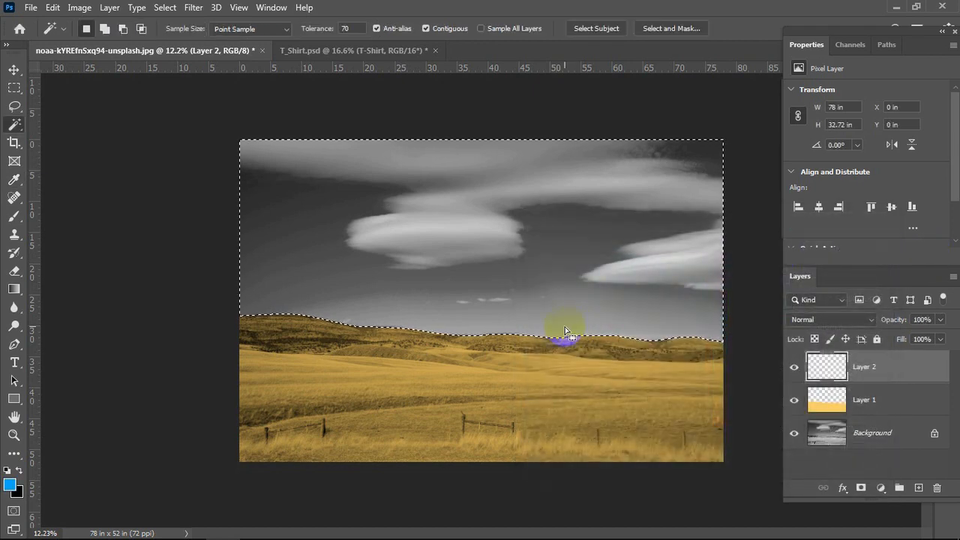
{"action": "key", "text": "alt+BackSpace"}
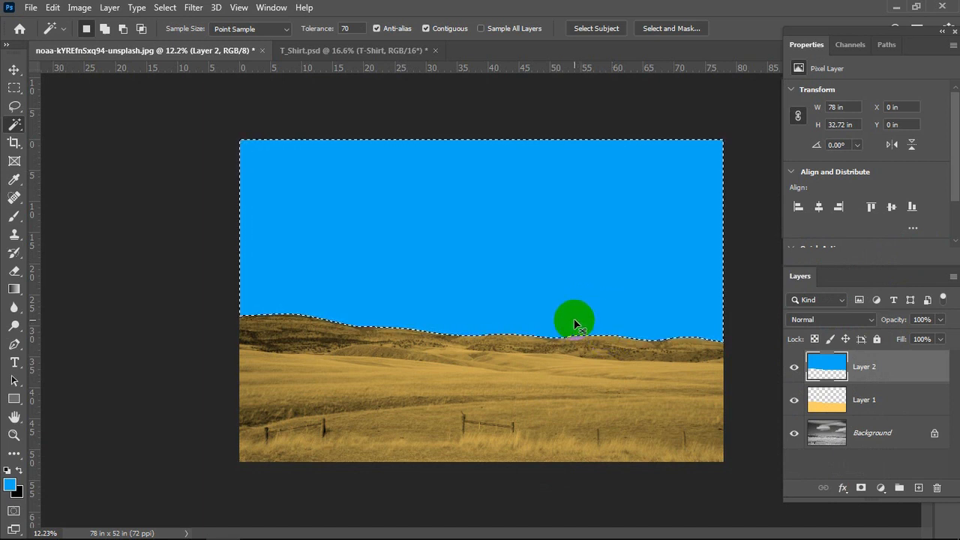
{"action": "key", "text": "ctrl+d"}
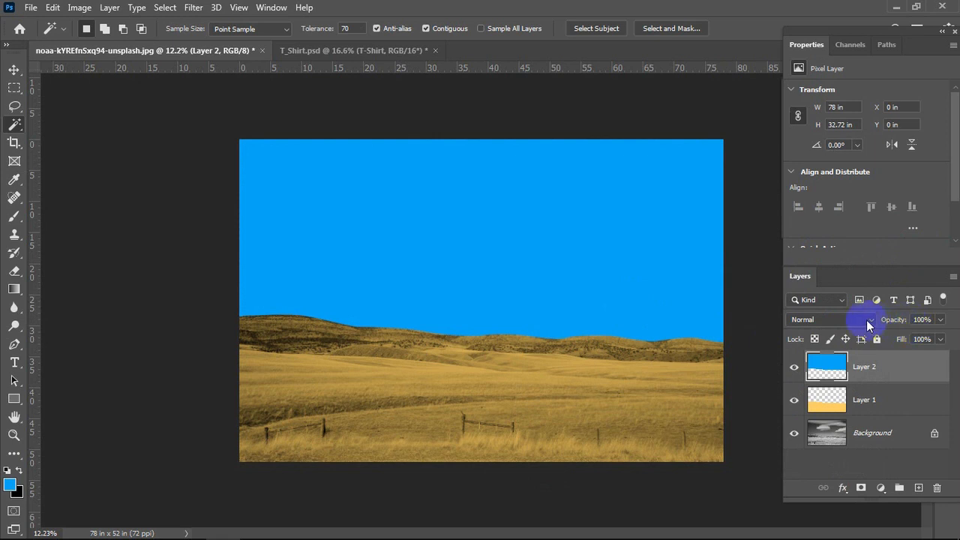
- Try blend modes such as Multiply and Darker Color on the blue sky layer and settle on Screen
{"action": "left_click", "coordinate": [867, 320]}
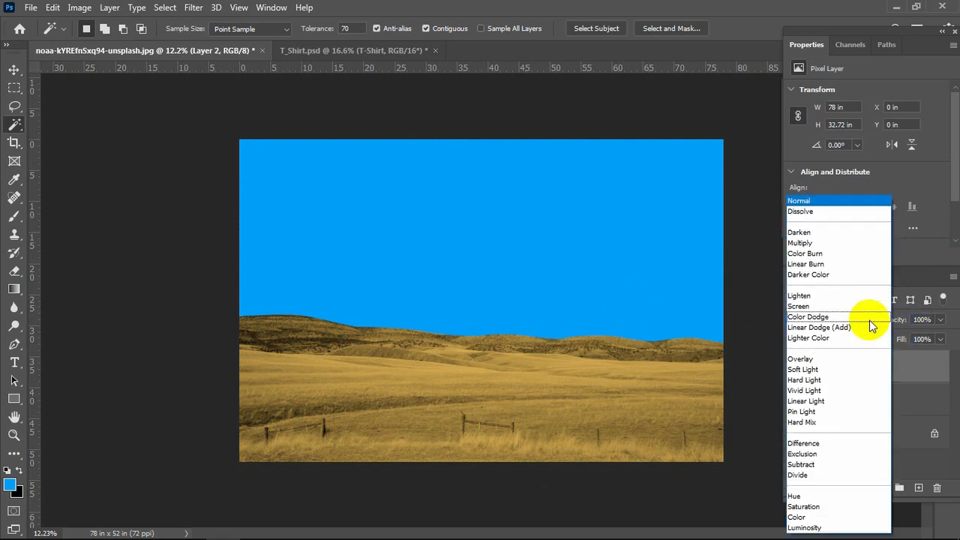
{"action": "left_click", "coordinate": [817, 200]}
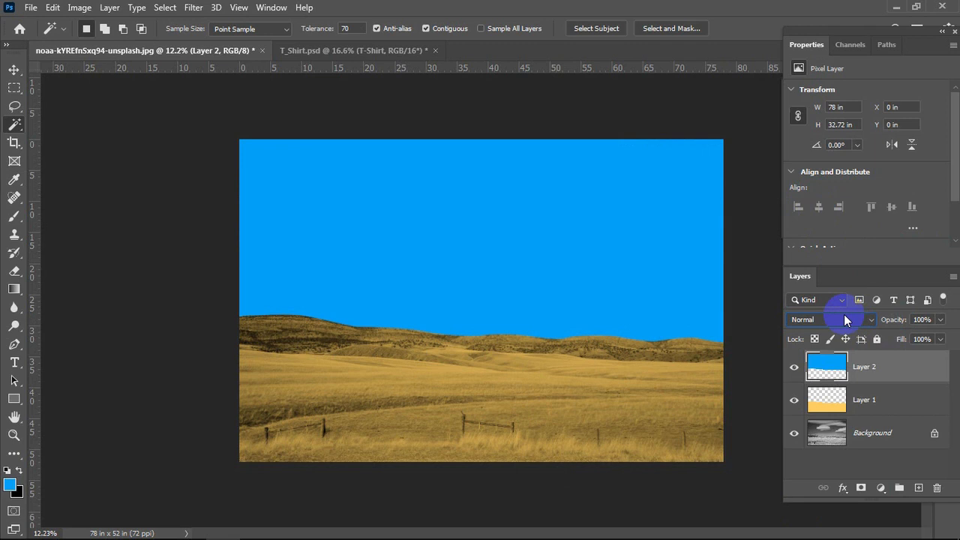
{"action": "left_click", "coordinate": [843, 315]}
{"action": "left_click", "coordinate": [805, 199]}
{"action": "scroll", "coordinate": [840, 329], "scroll_direction": "down", "scroll_amount": 1}
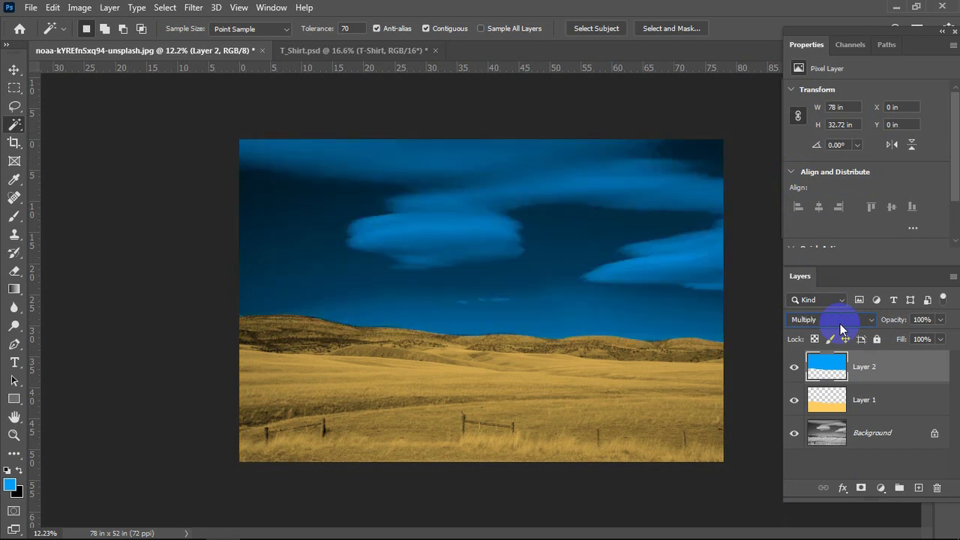
{"action": "scroll", "coordinate": [840, 328], "scroll_direction": "down", "scroll_amount": 1}
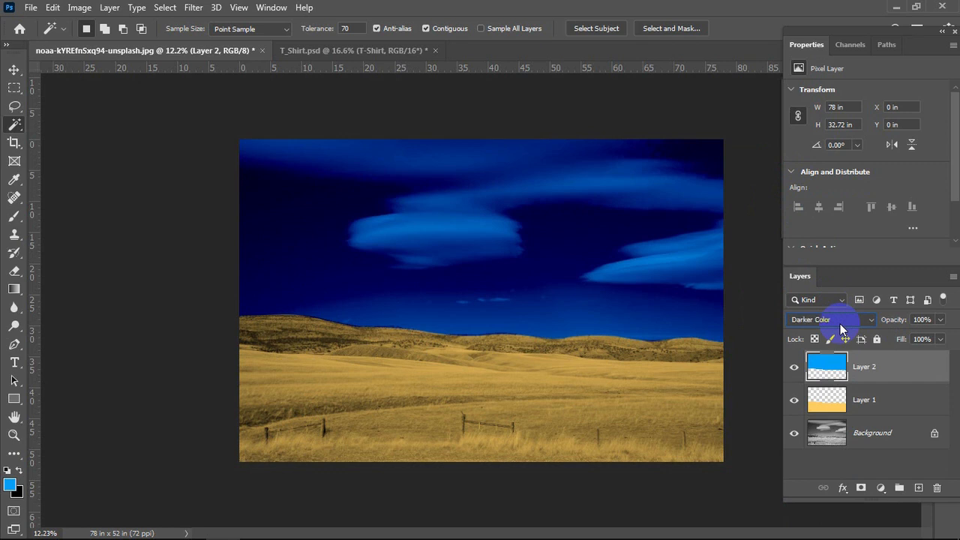
{"action": "scroll", "coordinate": [840, 328], "scroll_direction": "down", "scroll_amount": 1}
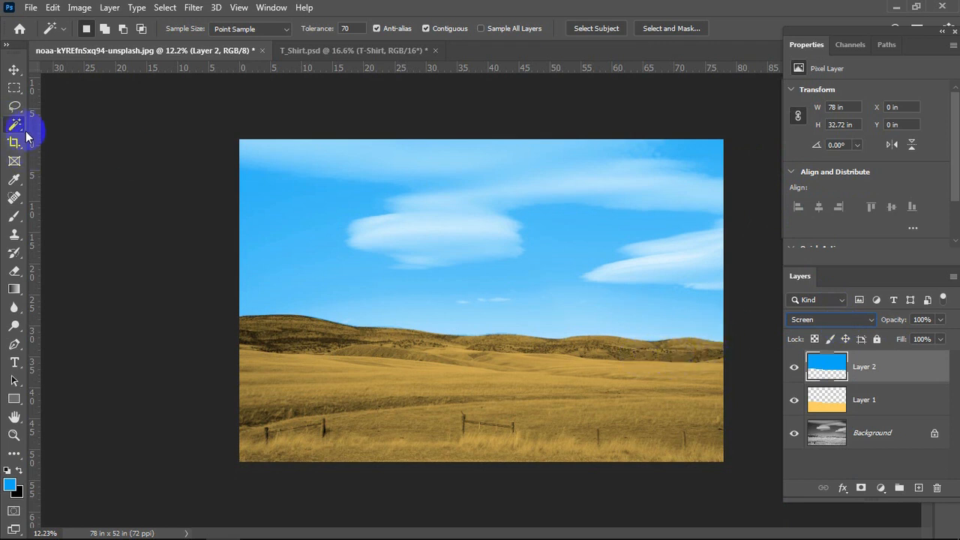
- Make Layer 1 active with the Move tool and brighten it with a Curves point at input 108, output 131
{"action": "left_click", "coordinate": [14, 70]}
{"action": "left_click", "coordinate": [549, 409], "text": "ctrl"}
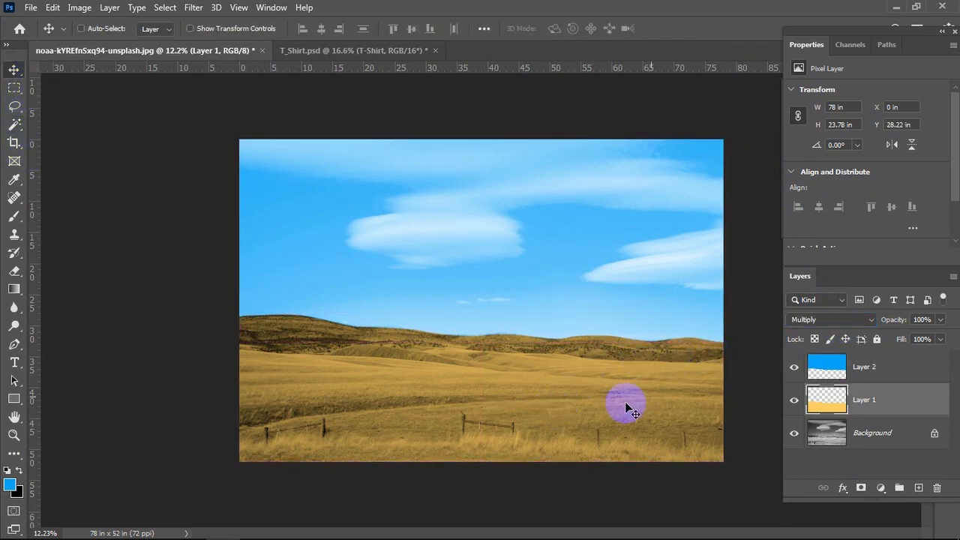
{"action": "left_click", "coordinate": [795, 403]}
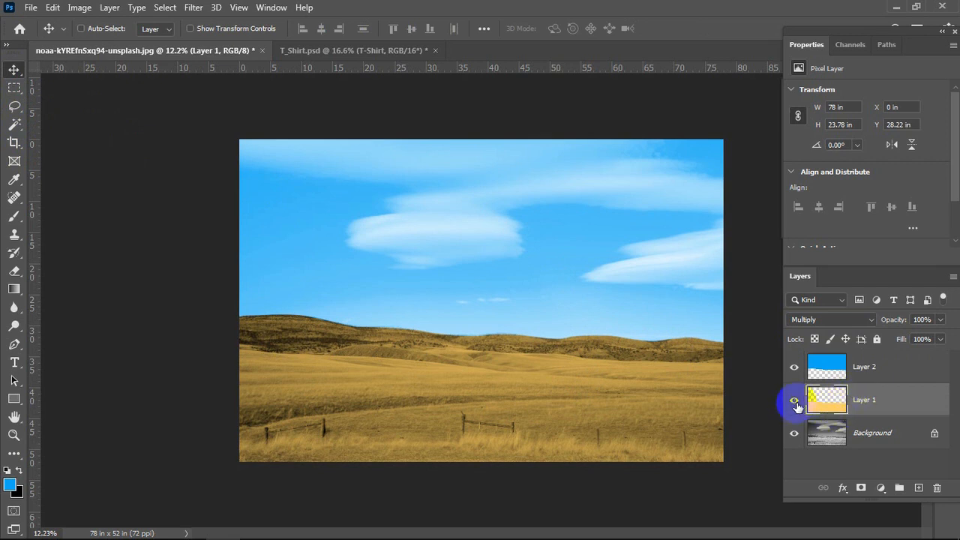
{"action": "key", "text": "ctrl+m"}
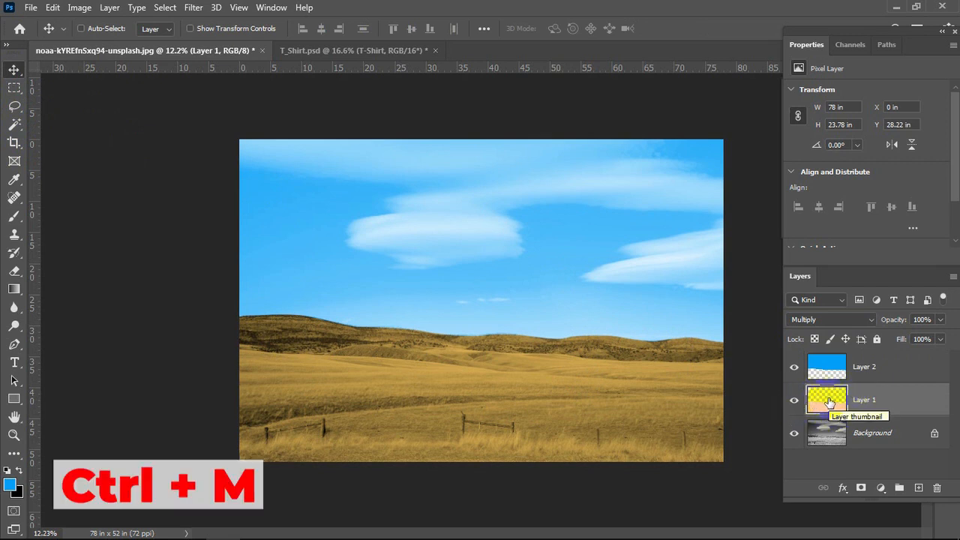
{"action": "key", "text": "ctrl"}
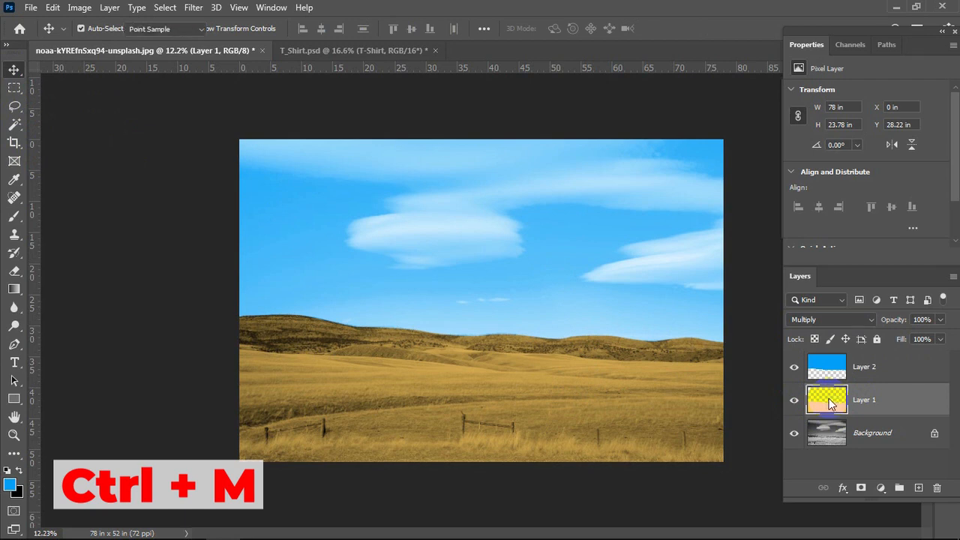
{"action": "key", "text": "ctrl+m"}
{"action": "left_click_drag", "start_coordinate": [456, 72], "coordinate": [672, 158]}
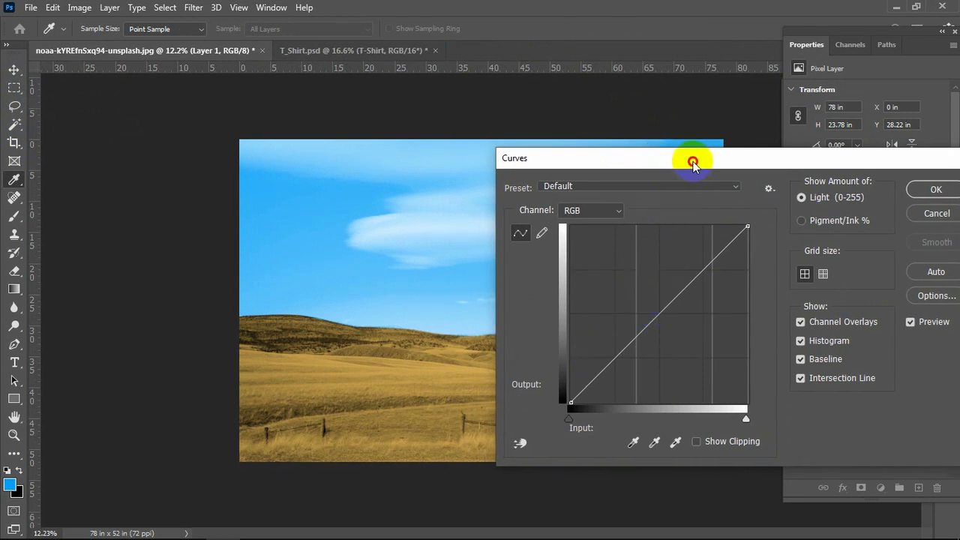
{"action": "left_click_drag", "start_coordinate": [692, 159], "coordinate": [795, 193]}
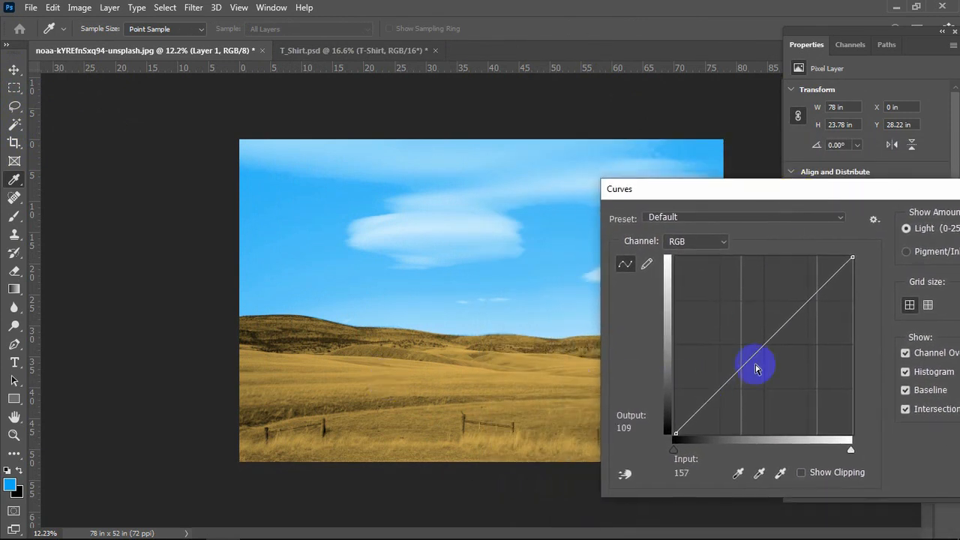
{"action": "mouse_move", "coordinate": [756, 343]}
{"action": "left_mouse_down"}
{"action": "mouse_move", "coordinate": [772, 355]}
{"action": "mouse_move", "coordinate": [752, 323]}
{"action": "mouse_move", "coordinate": [754, 343]}
{"action": "left_mouse_up"}
{"action": "left_click_drag", "start_coordinate": [830, 194], "coordinate": [563, 234]}
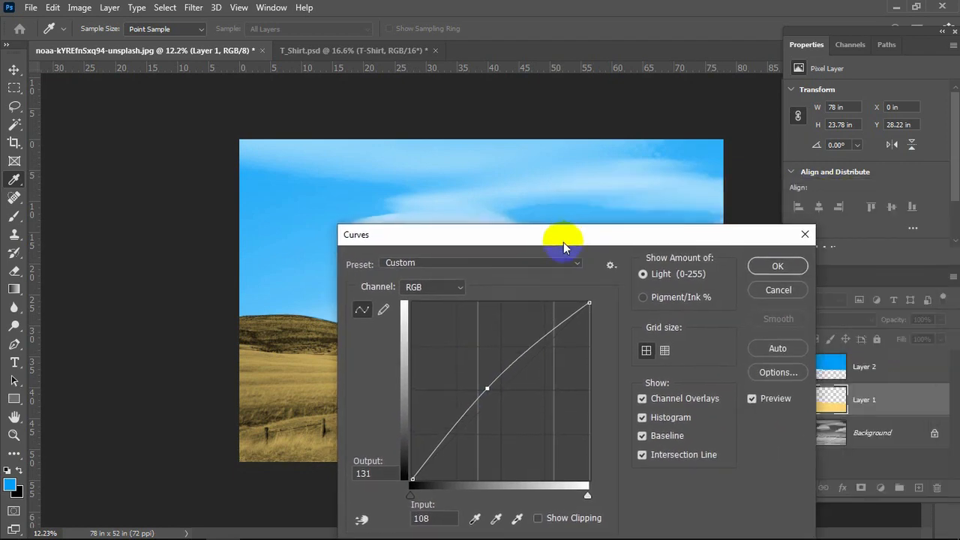
{"action": "left_click", "coordinate": [796, 266]}
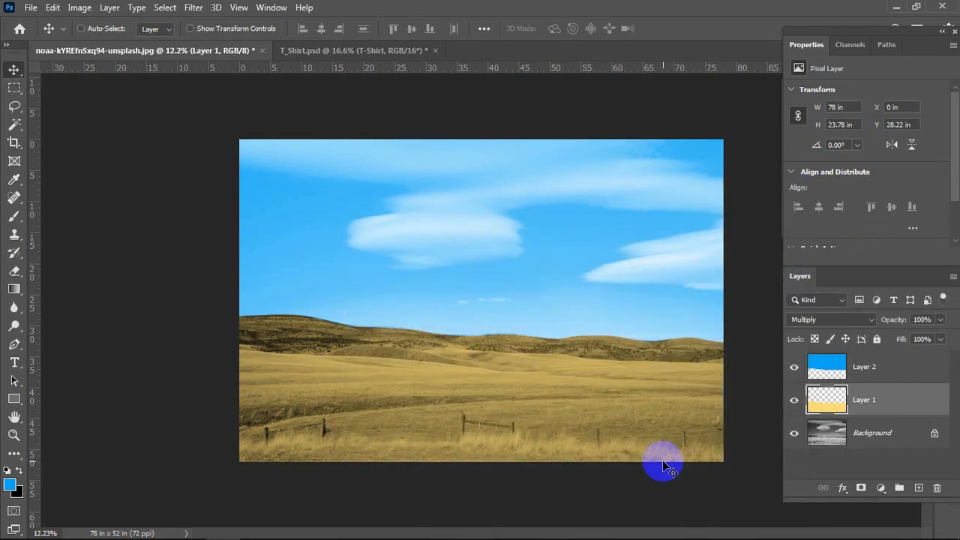
- Deepen the blue of Layer 2 with a Curves point at input 143, output 105
{"action": "left_click", "coordinate": [828, 372]}
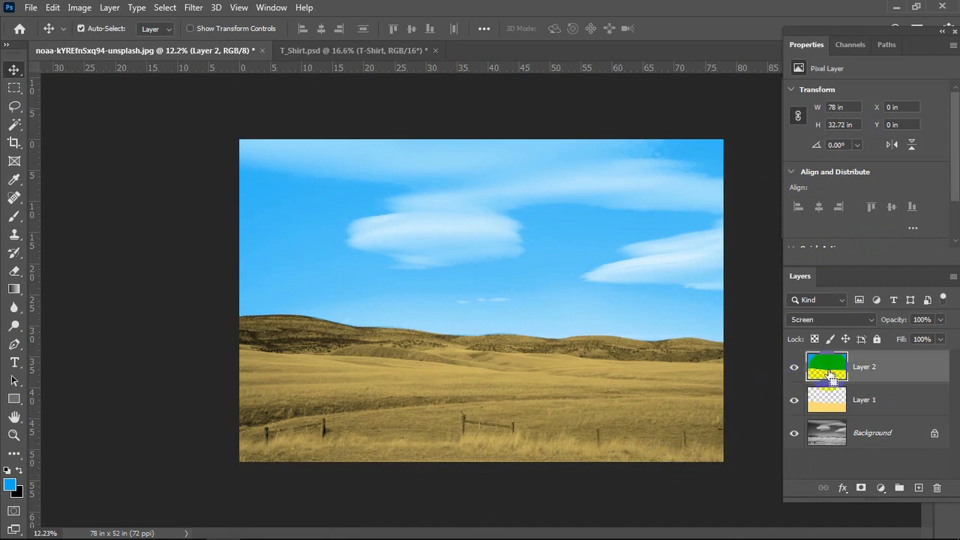
{"action": "key", "text": "ctrl+m"}
{"action": "left_click_drag", "start_coordinate": [432, 63], "coordinate": [784, 204]}
{"action": "left_click_drag", "start_coordinate": [763, 345], "coordinate": [761, 375]}
{"action": "left_click", "coordinate": [861, 279]}
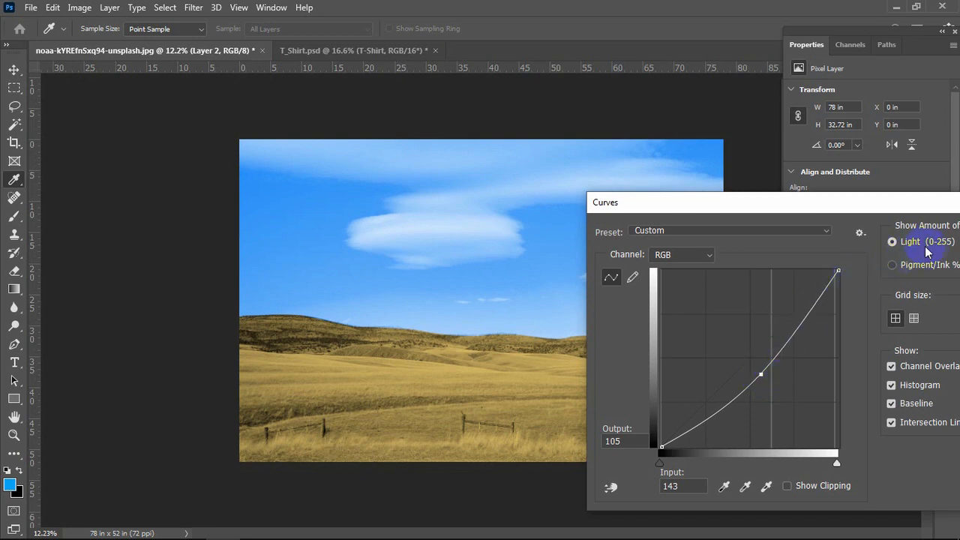
{"action": "left_click_drag", "start_coordinate": [859, 201], "coordinate": [443, 315]}
{"action": "left_click", "coordinate": [615, 349]}
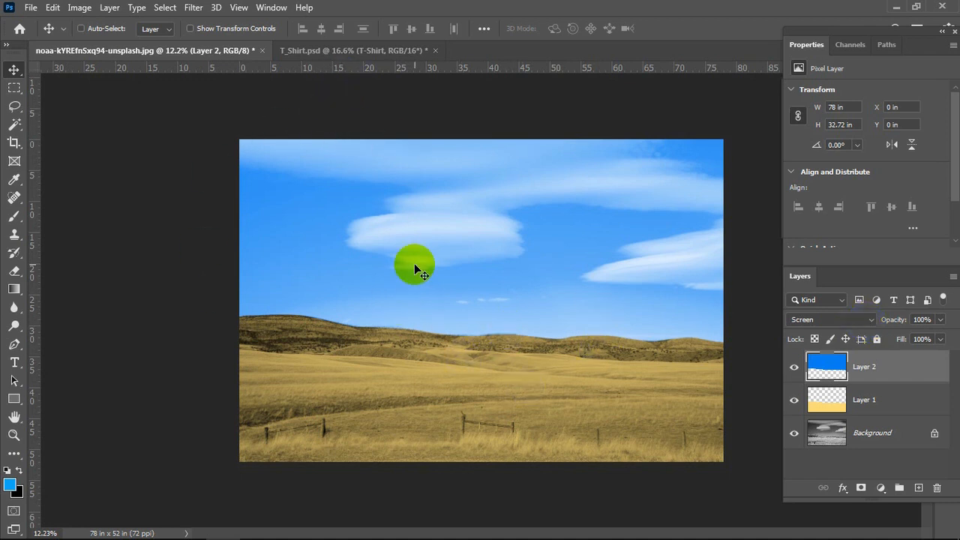
- Place the skull graphic 110.jpg from File Explorer's Photo folder into the T_Shirt.psd document
{"action": "left_click", "coordinate": [341, 49]}
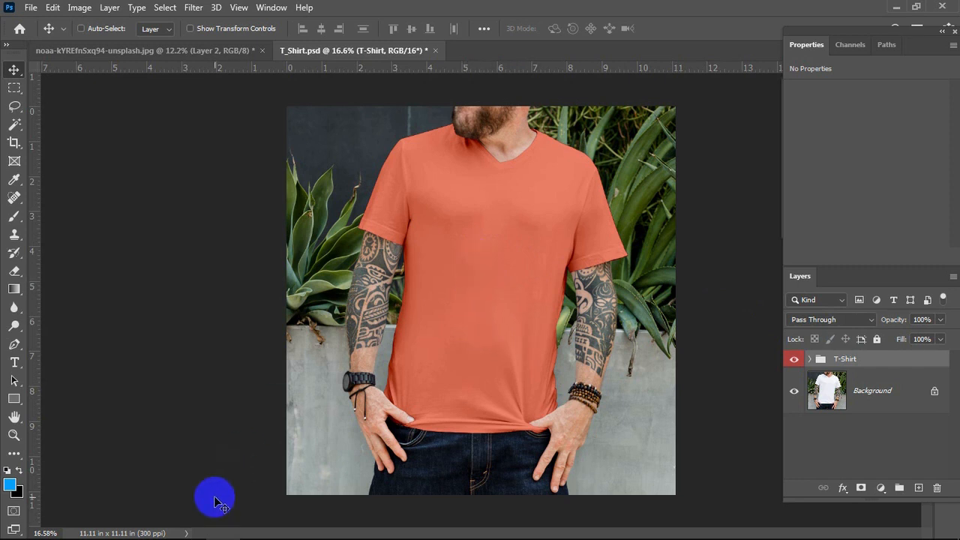
{"action": "mouse_move", "coordinate": [177, 538]}
{"action": "left_click", "coordinate": [154, 526]}
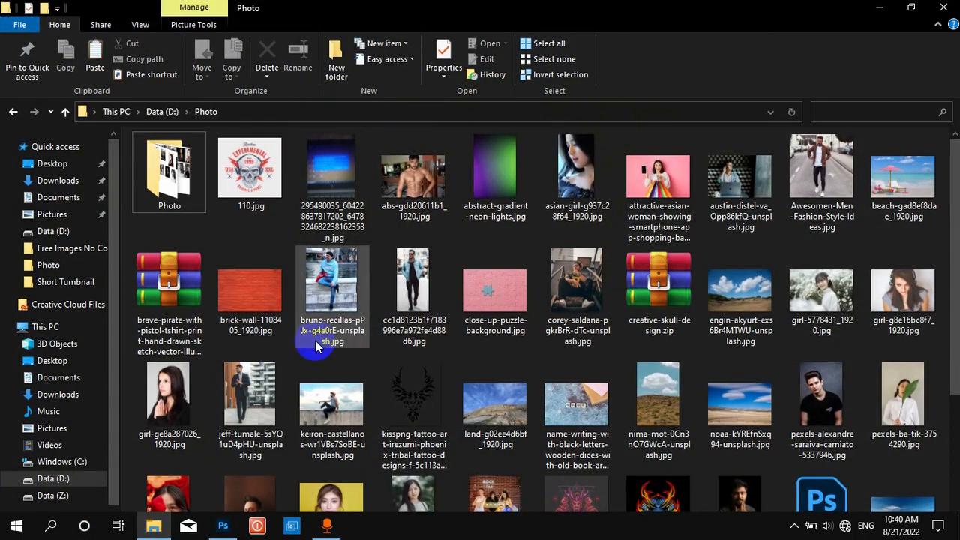
{"action": "left_click", "coordinate": [251, 188]}
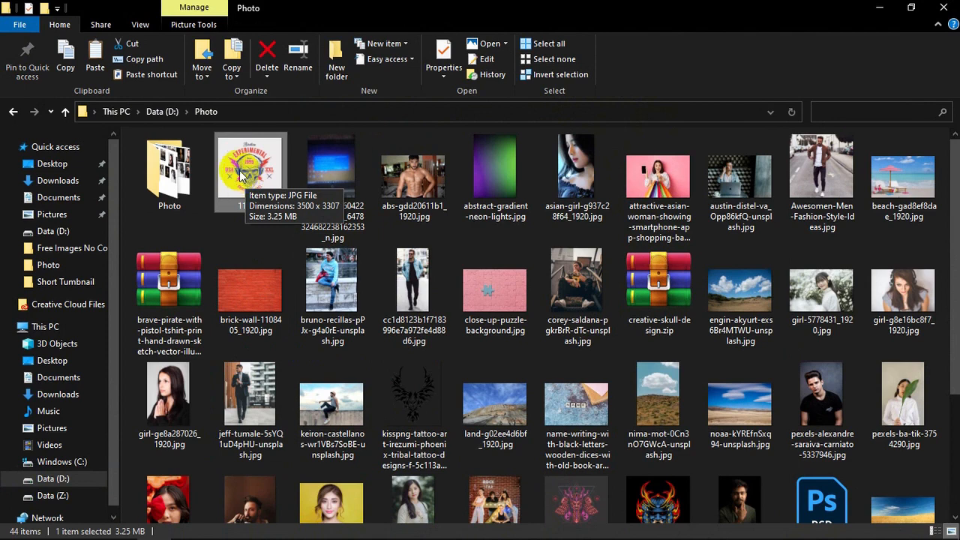
{"action": "left_click_drag", "start_coordinate": [244, 184], "coordinate": [224, 523]}
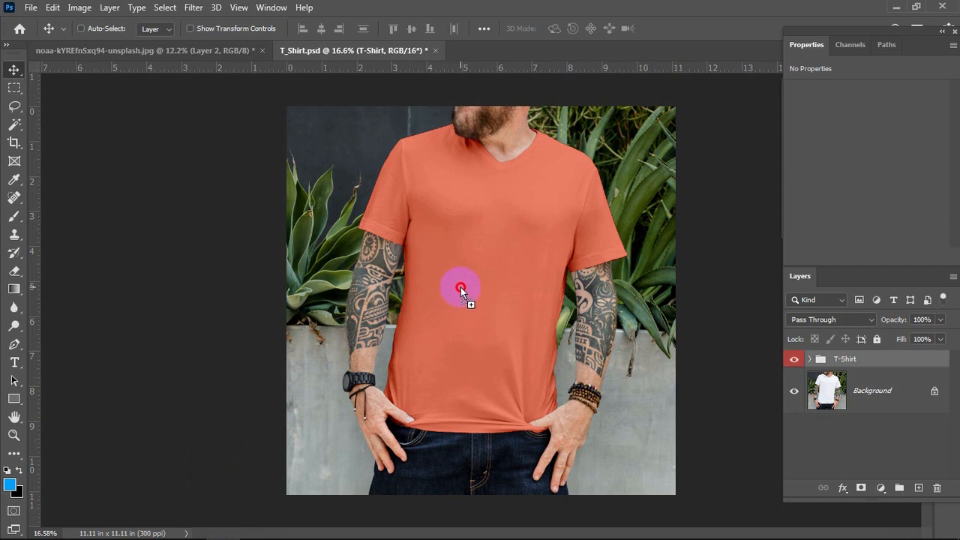
{"action": "key", "text": "ctrl+t"}
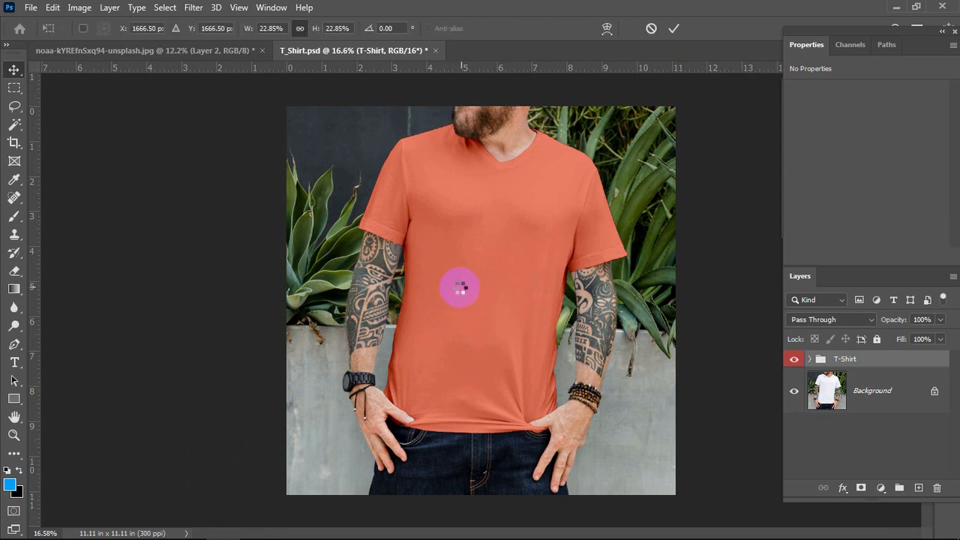
- Scale the placed skull graphic down to about 9.06% and position it on the chest of the orange T-shirt
{"action": "left_click_drag", "start_coordinate": [489, 219], "coordinate": [491, 194]}
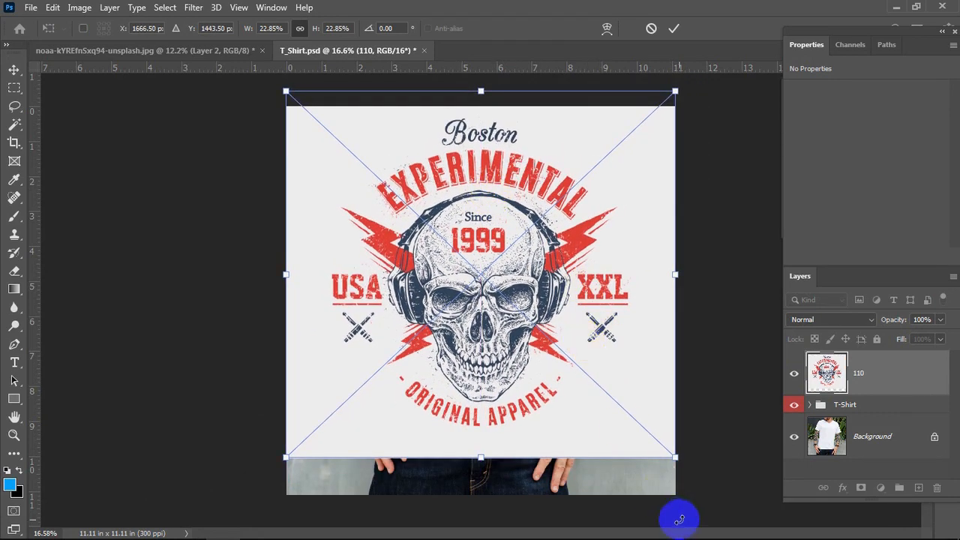
{"action": "left_click_drag", "start_coordinate": [675, 457], "coordinate": [576, 364]}
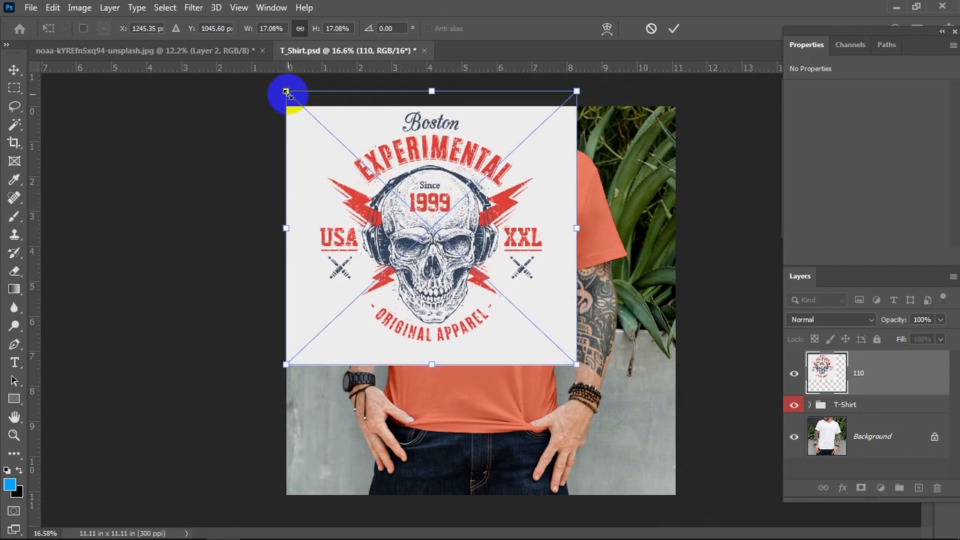
{"action": "left_click_drag", "start_coordinate": [286, 91], "coordinate": [414, 212]}
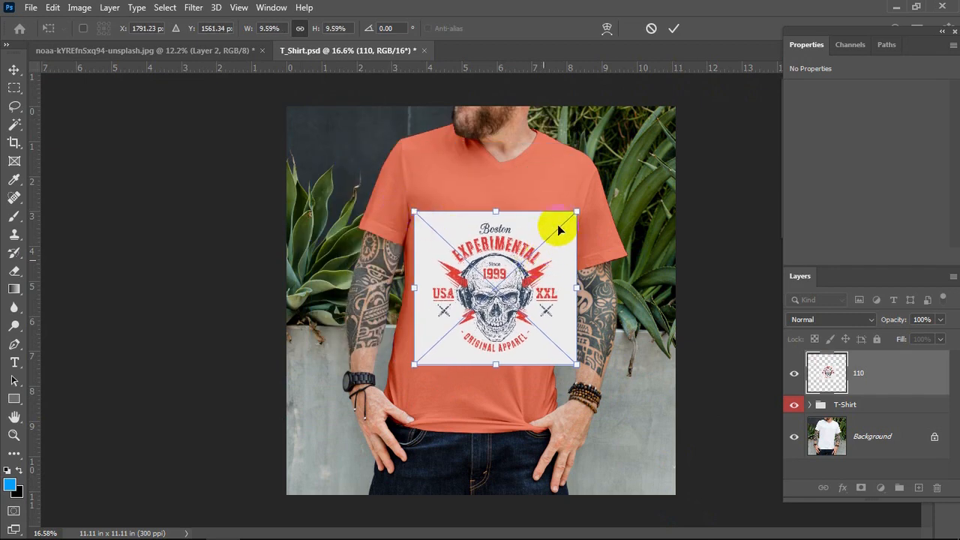
{"action": "left_click_drag", "start_coordinate": [517, 251], "coordinate": [510, 206]}
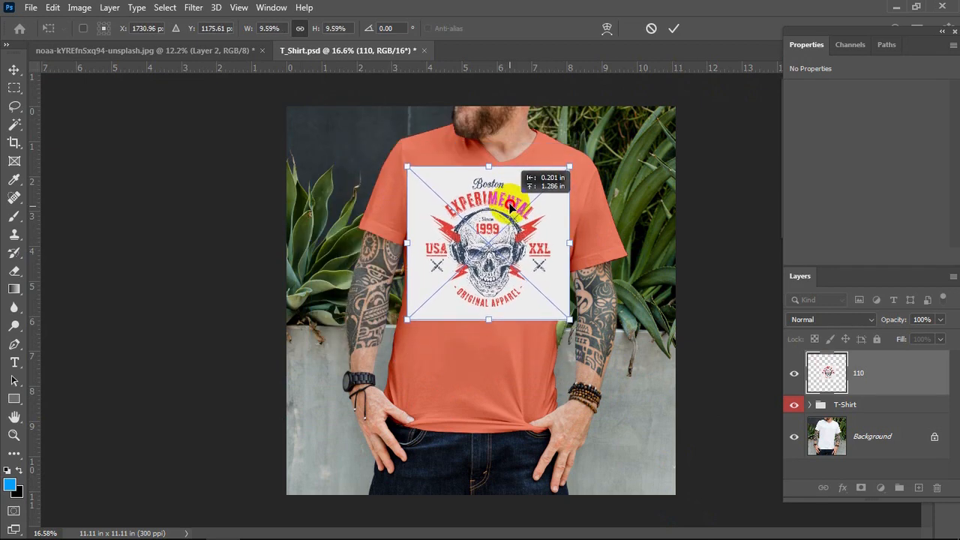
{"action": "left_click_drag", "start_coordinate": [569, 318], "coordinate": [563, 314]}
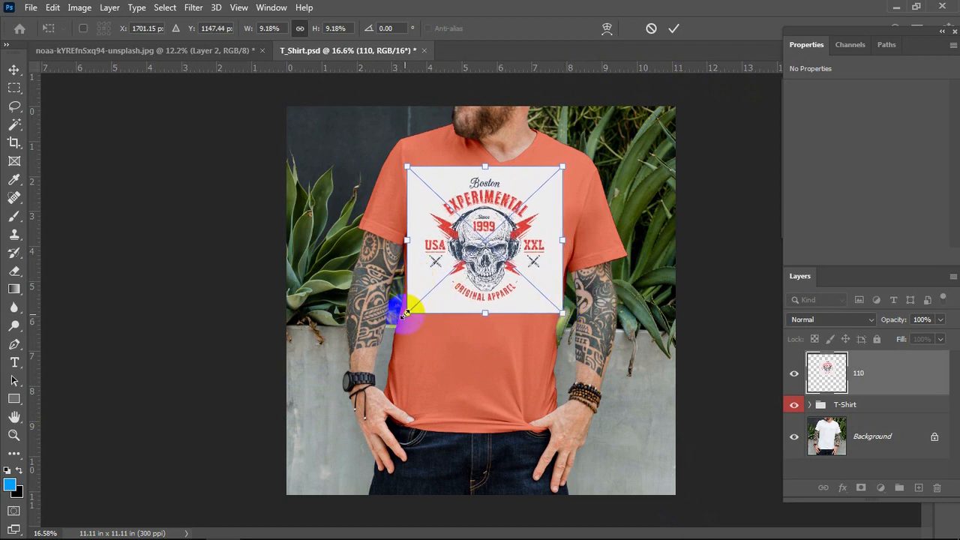
{"action": "left_click_drag", "start_coordinate": [406, 311], "coordinate": [402, 307]}
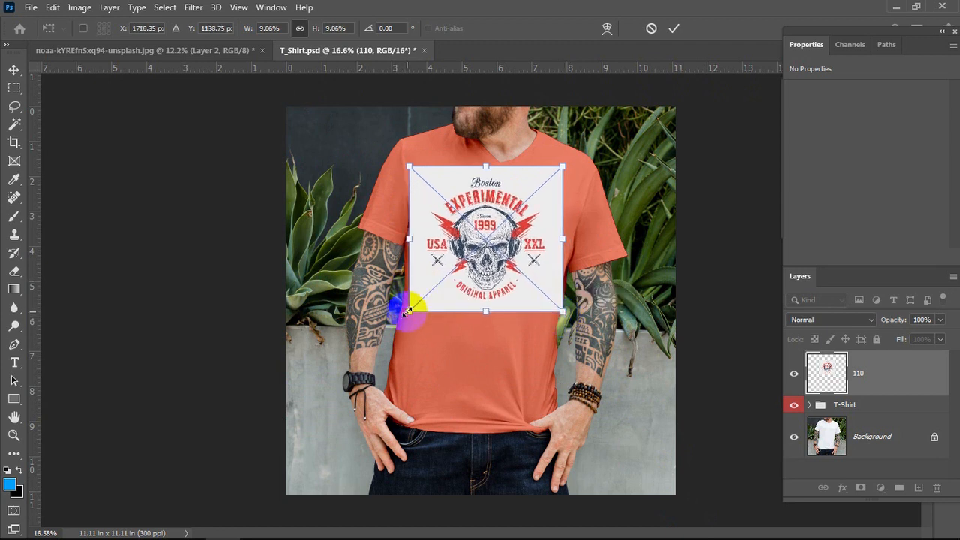
- Rotate the skull graphic clockwise to about 5.07° and nudge it into place on the shirt's chest, committing the transform
{"action": "mouse_move", "coordinate": [574, 318]}
{"action": "left_mouse_down"}
{"action": "mouse_move", "coordinate": [569, 329]}
{"action": "mouse_move", "coordinate": [563, 323]}
{"action": "left_mouse_up"}
{"action": "left_click_drag", "start_coordinate": [494, 204], "coordinate": [496, 213]}
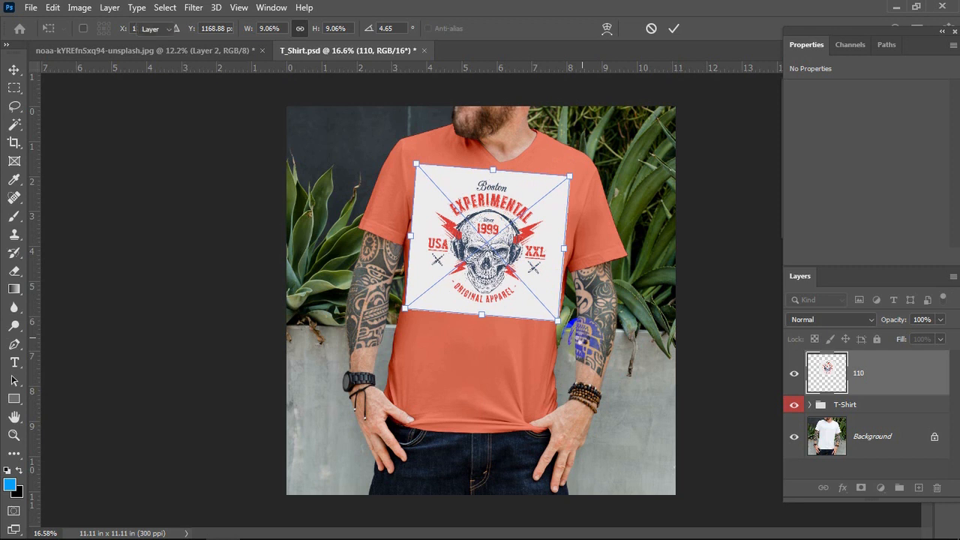
{"action": "key", "text": "Return"}
{"action": "left_click", "coordinate": [510, 292]}
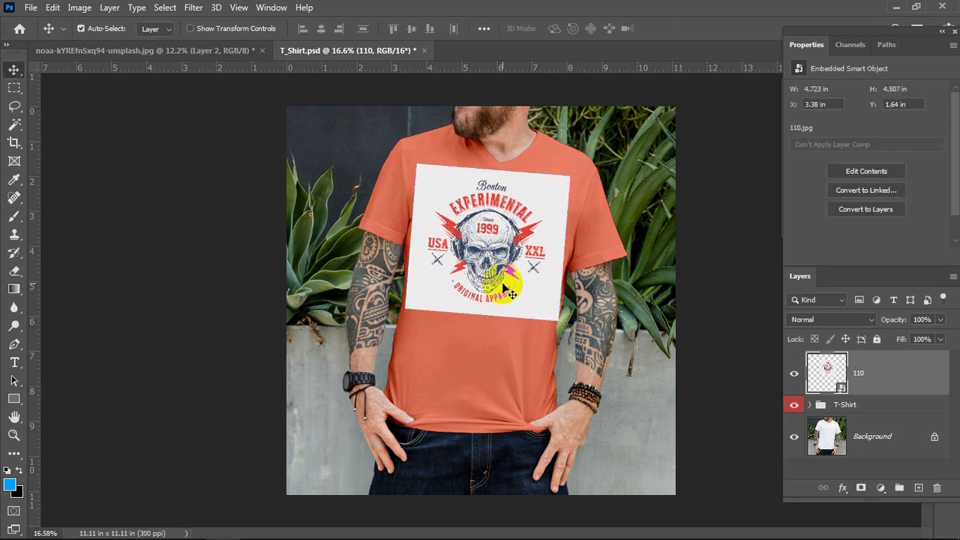
{"action": "key", "text": "ctrl+t"}
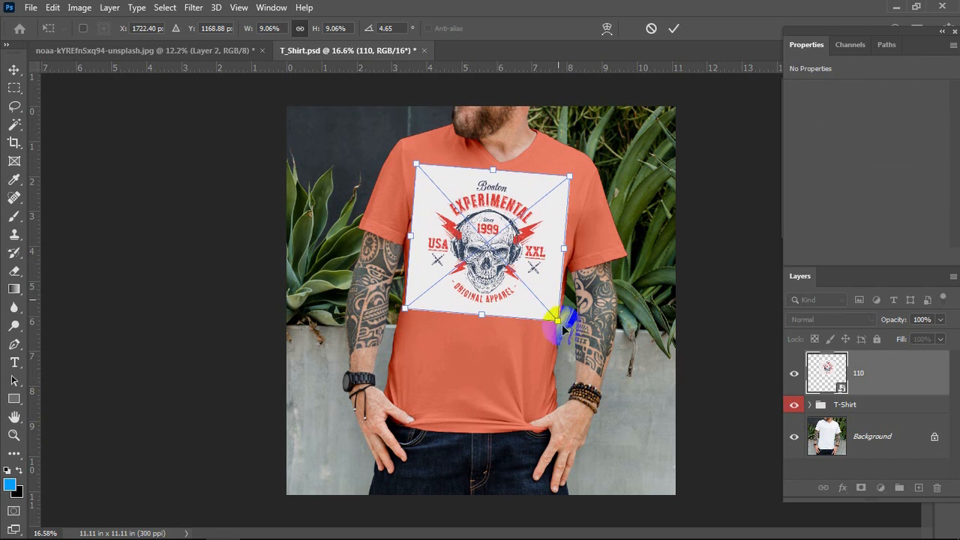
{"action": "left_click_drag", "start_coordinate": [563, 331], "coordinate": [565, 336]}
{"action": "key", "text": "Return"}
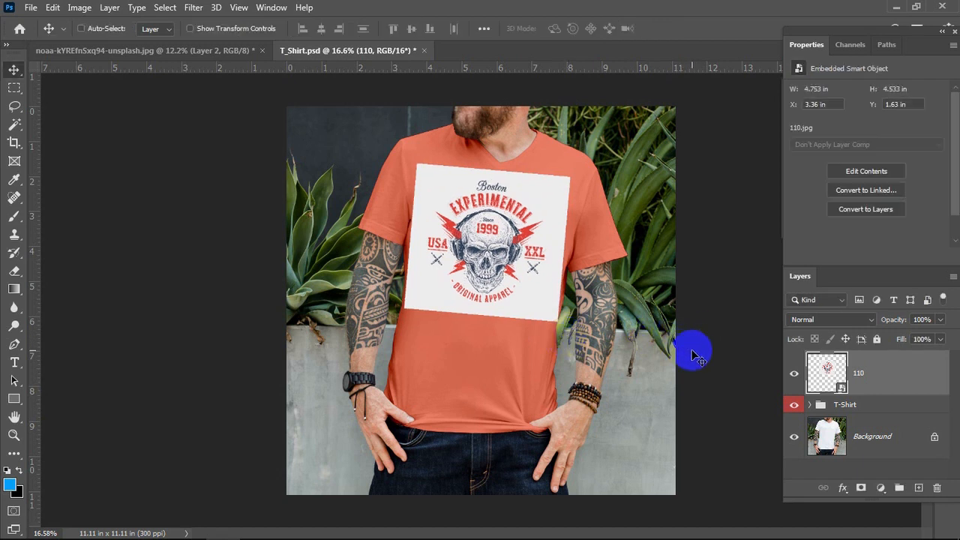
- Try blend modes from Dissolve through Lighter Color on the 110 layer and settle on Darken
{"action": "scroll", "coordinate": [840, 318], "scroll_direction": "down", "scroll_amount": 1}
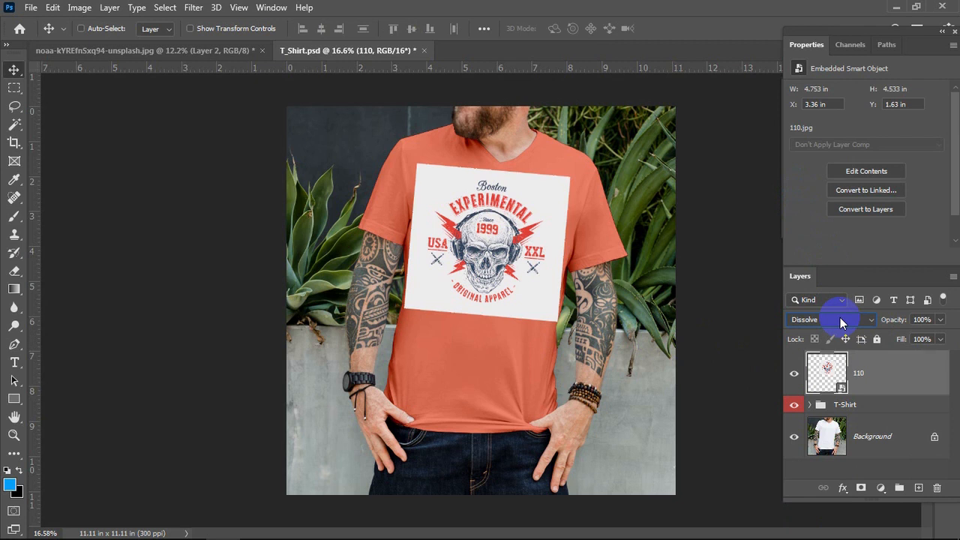
{"action": "scroll", "coordinate": [840, 317], "scroll_direction": "down", "scroll_amount": 1}
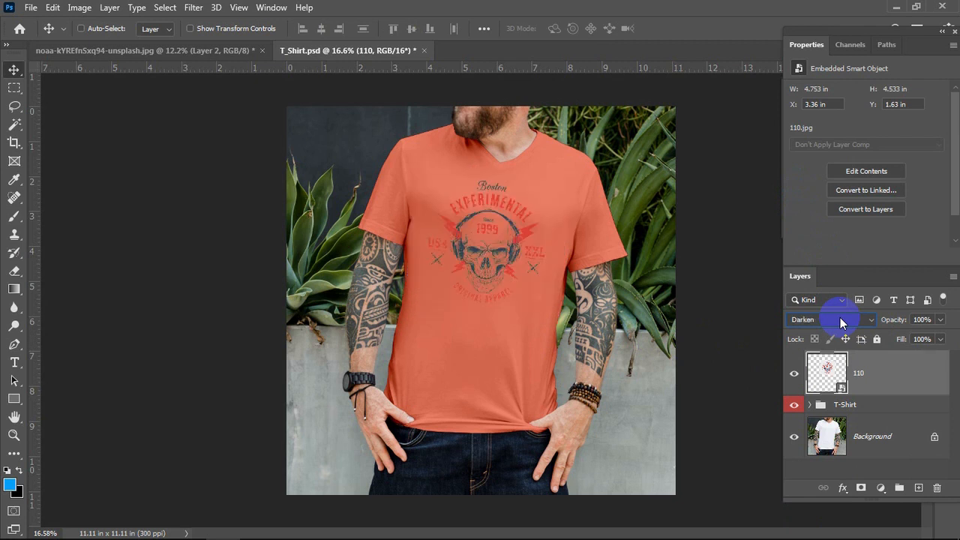
{"action": "scroll", "coordinate": [840, 317], "scroll_direction": "down", "scroll_amount": 1}
{"action": "scroll", "coordinate": [840, 317], "scroll_direction": "down", "scroll_amount": 1}
{"action": "scroll", "coordinate": [840, 318], "scroll_direction": "down", "scroll_amount": 1}
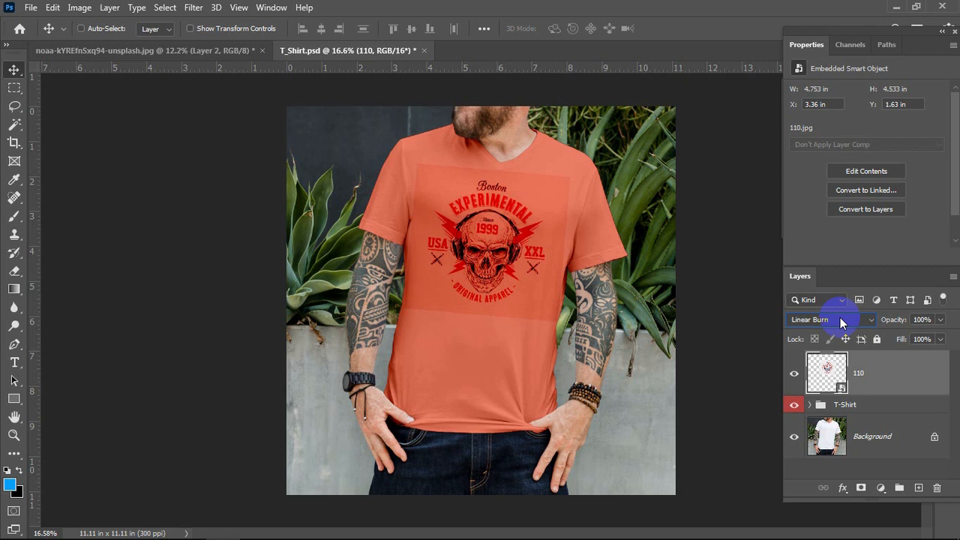
{"action": "scroll", "coordinate": [840, 317], "scroll_direction": "down", "scroll_amount": 1}
{"action": "scroll", "coordinate": [840, 318], "scroll_direction": "down", "scroll_amount": 1}
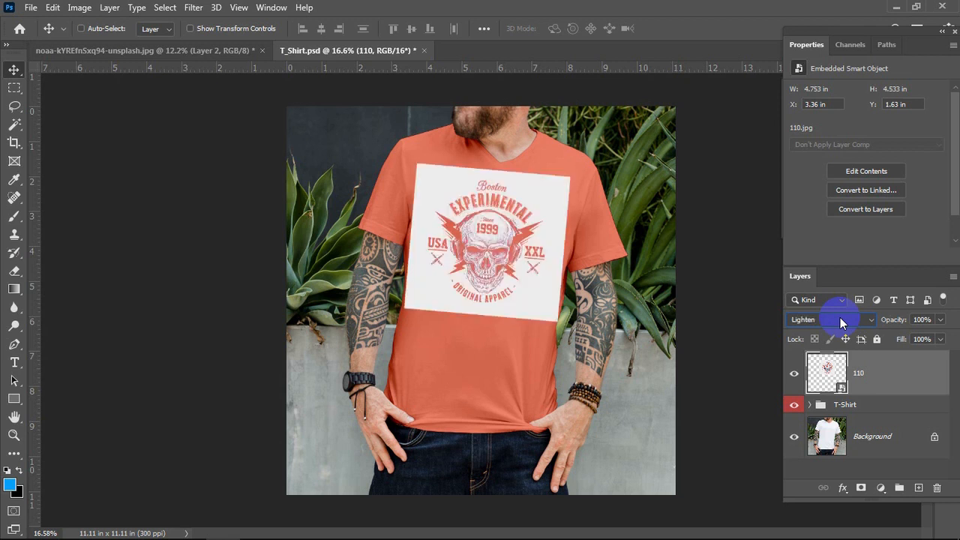
{"action": "scroll", "coordinate": [840, 317], "scroll_direction": "down", "scroll_amount": 1}
{"action": "scroll", "coordinate": [840, 318], "scroll_direction": "down", "scroll_amount": 1}
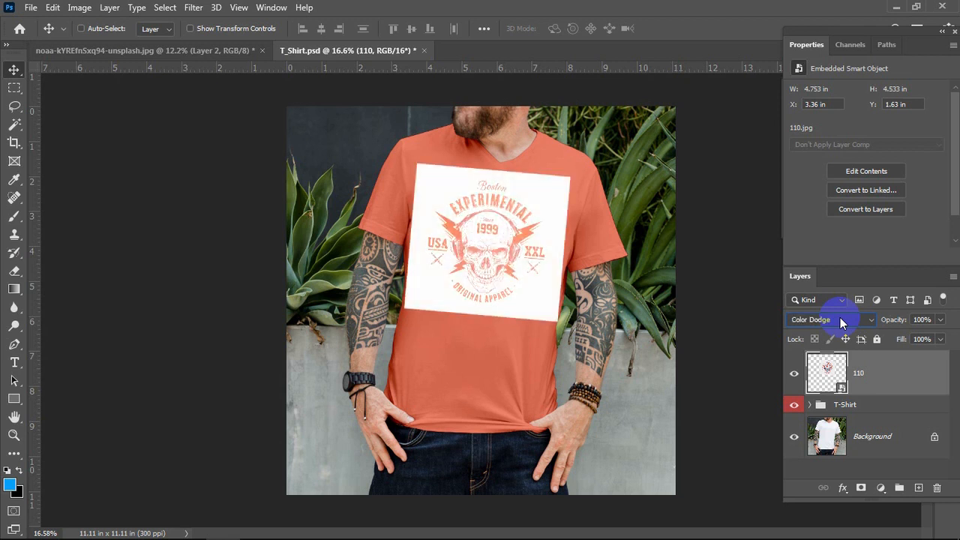
{"action": "scroll", "coordinate": [840, 317], "scroll_direction": "down", "scroll_amount": 1}
{"action": "scroll", "coordinate": [840, 318], "scroll_direction": "down", "scroll_amount": 1}
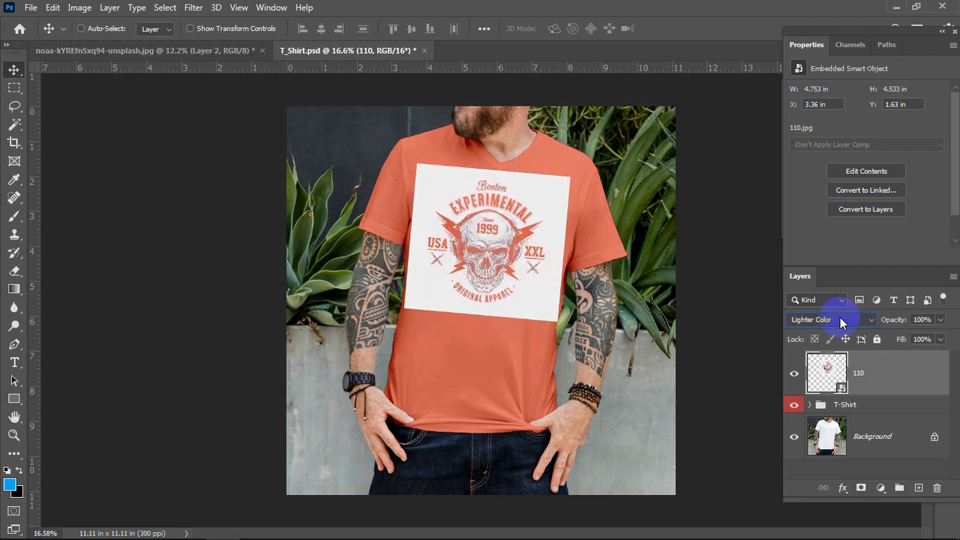
{"action": "scroll", "coordinate": [840, 317], "scroll_direction": "up", "scroll_amount": 3}
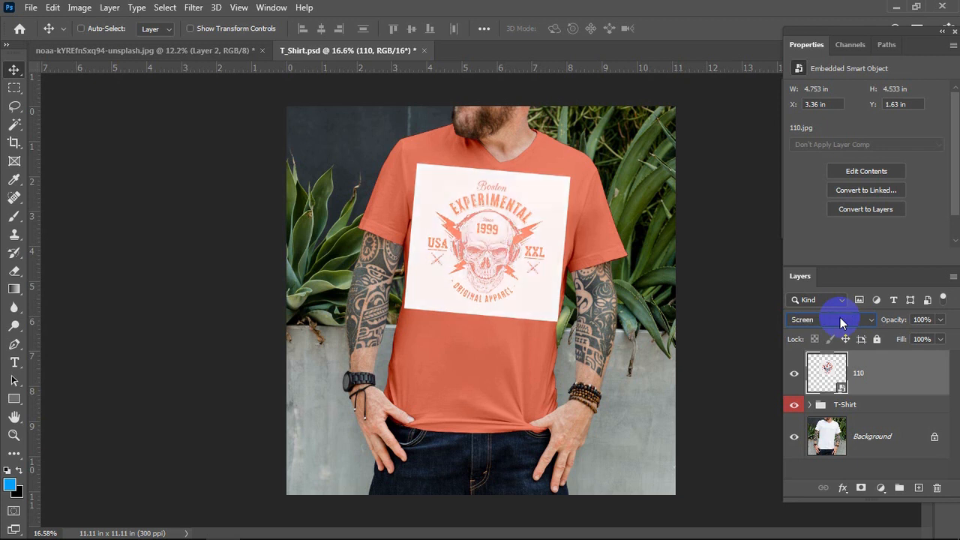
{"action": "scroll", "coordinate": [840, 317], "scroll_direction": "up", "scroll_amount": 1}
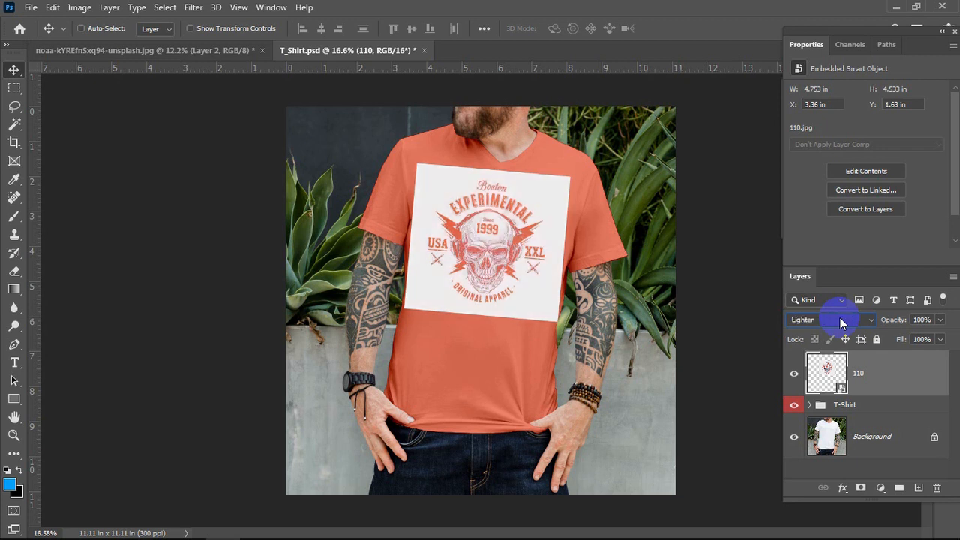
{"action": "scroll", "coordinate": [840, 318], "scroll_direction": "up", "scroll_amount": 1}
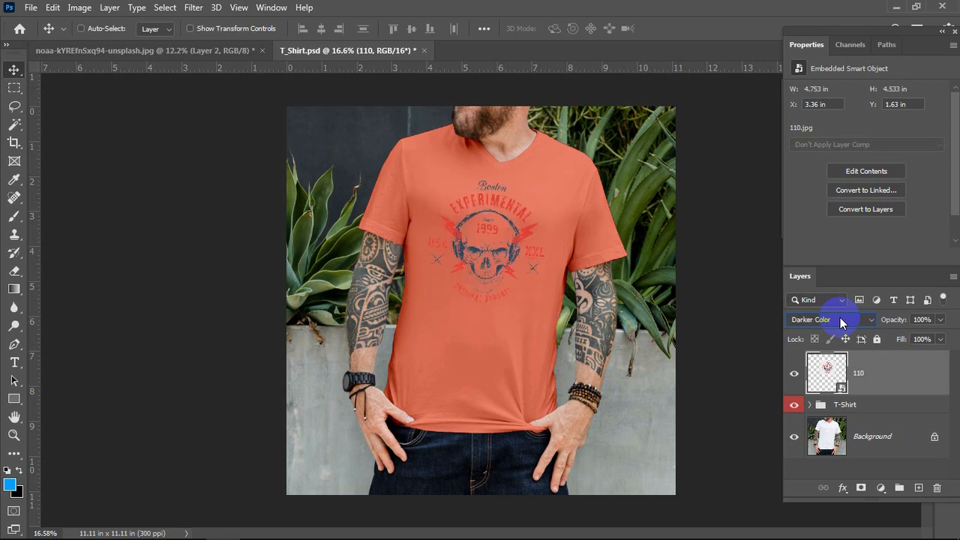
{"action": "scroll", "coordinate": [840, 317], "scroll_direction": "up", "scroll_amount": 1}
{"action": "scroll", "coordinate": [840, 318], "scroll_direction": "up", "scroll_amount": 1}
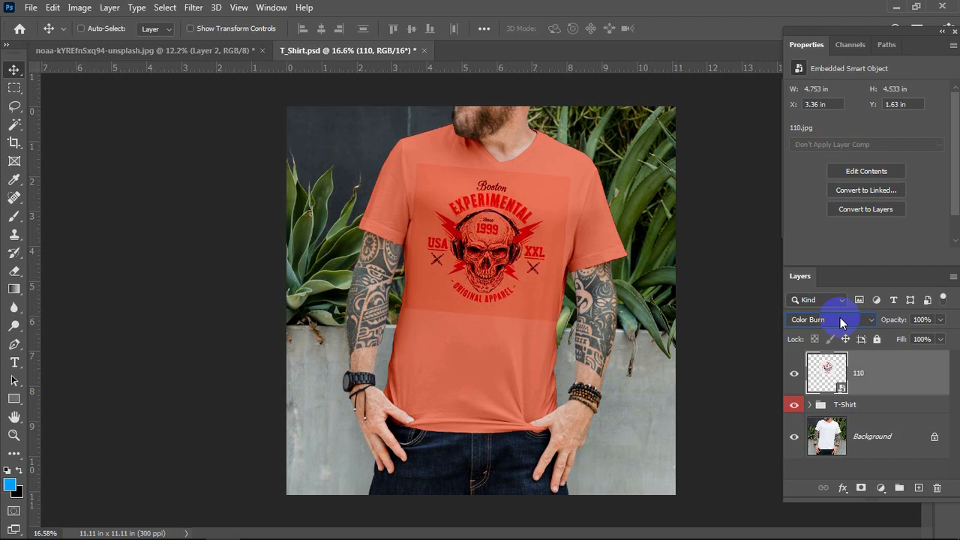
{"action": "scroll", "coordinate": [840, 318], "scroll_direction": "up", "scroll_amount": 1}
{"action": "scroll", "coordinate": [840, 317], "scroll_direction": "up", "scroll_amount": 1}
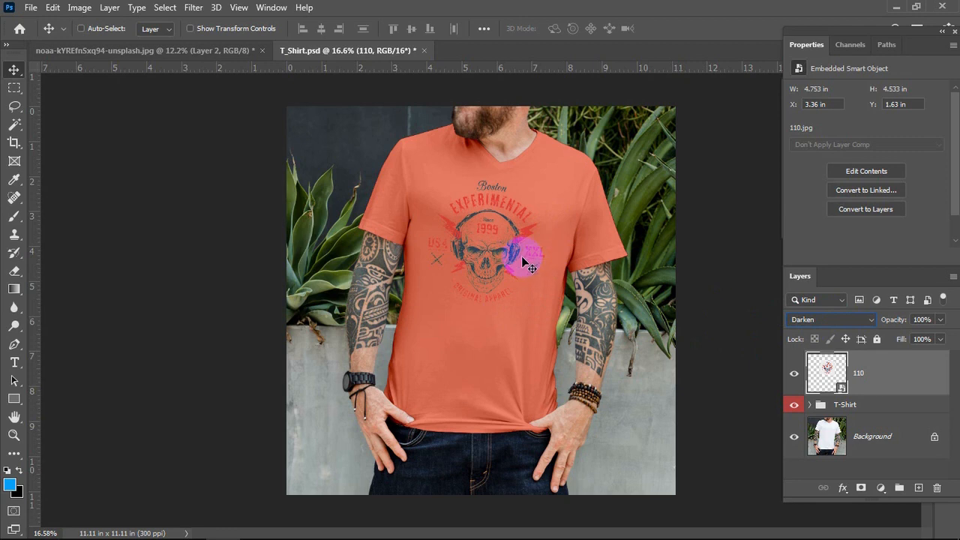
- Darken the skull graphic with a Curves point at input 155, output 98
{"action": "scroll", "coordinate": [521, 256], "scroll_direction": "up", "scroll_amount": 1}
{"action": "scroll", "coordinate": [509, 260], "scroll_direction": "up", "scroll_amount": 3}
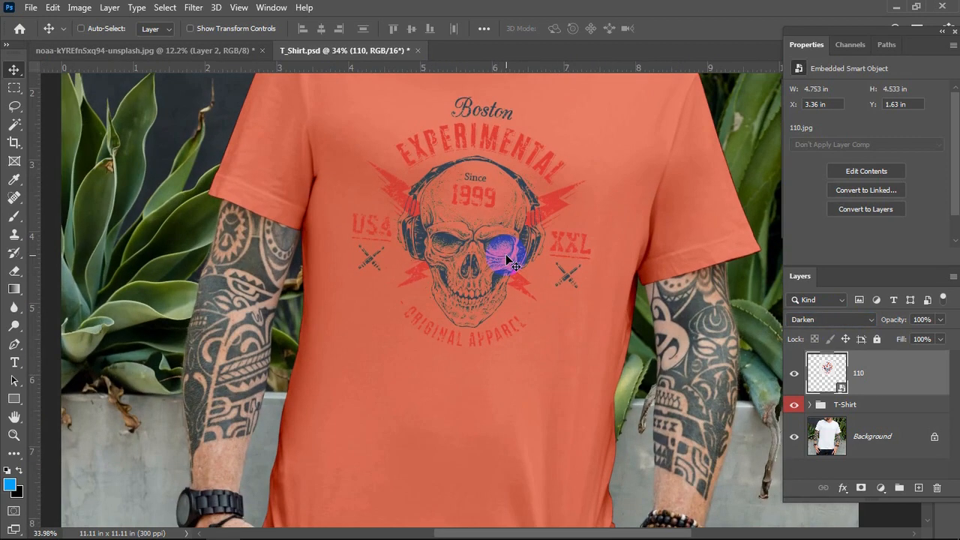
{"action": "scroll", "coordinate": [511, 262], "scroll_direction": "down", "scroll_amount": 4}
{"action": "scroll", "coordinate": [516, 265], "scroll_direction": "up", "scroll_amount": 1}
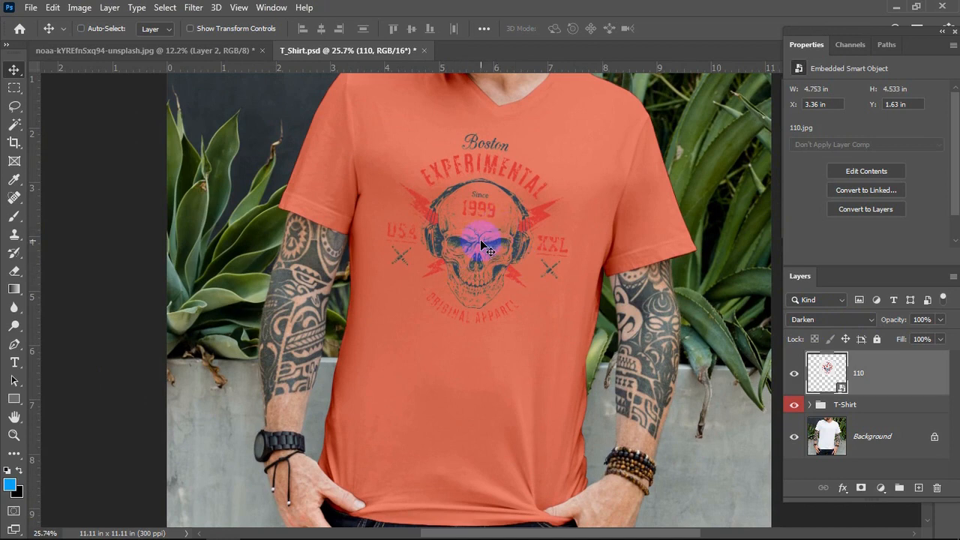
{"action": "scroll", "coordinate": [518, 248], "scroll_direction": "down", "scroll_amount": 2}
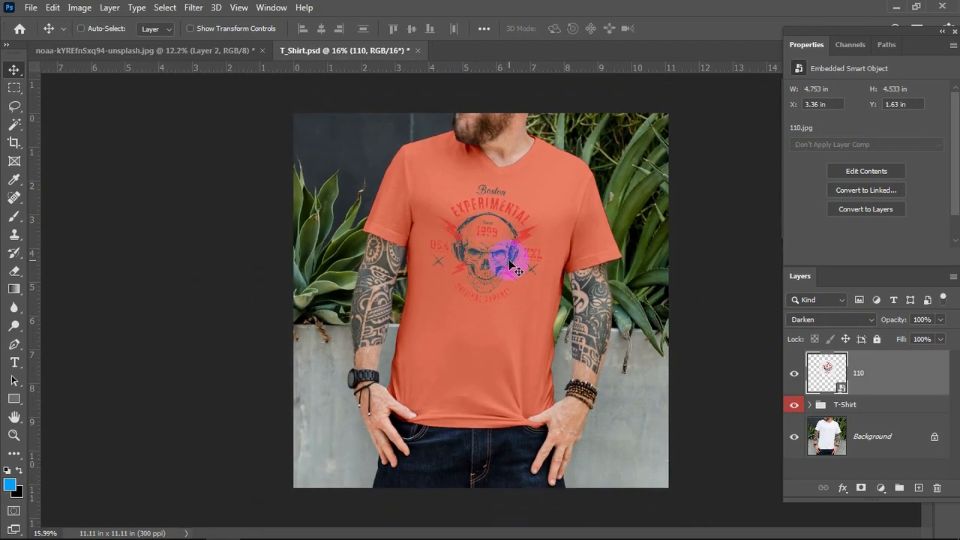
{"action": "key", "text": "ctrl"}
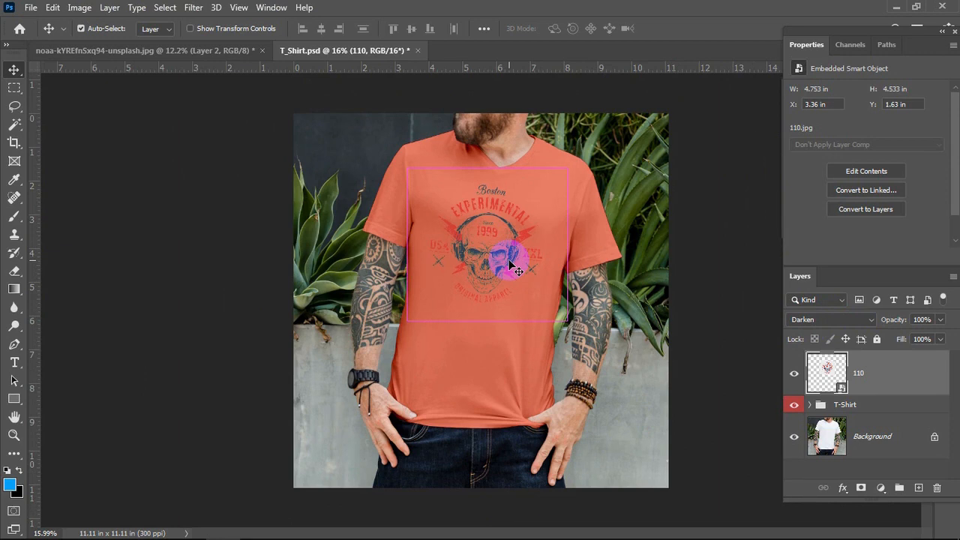
{"action": "key", "text": "ctrl+m"}
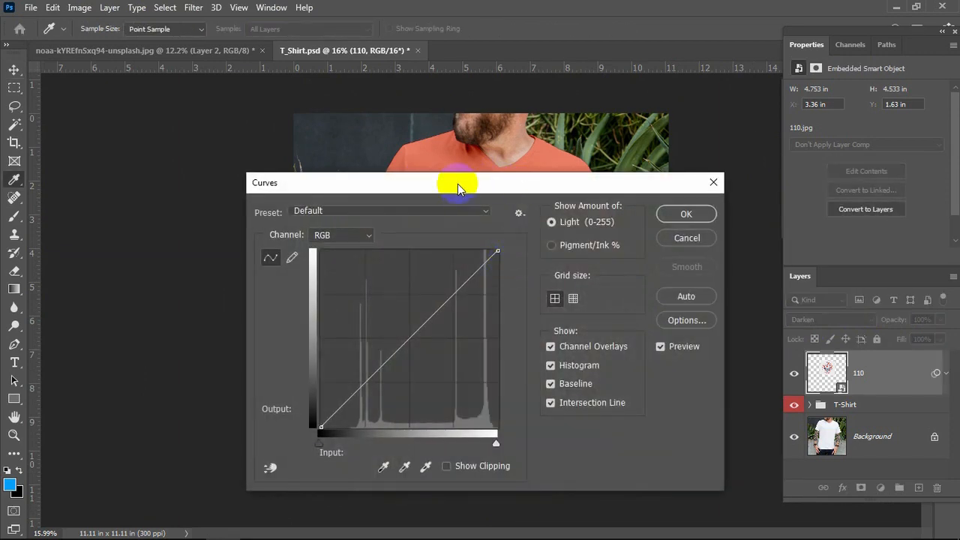
{"action": "left_click_drag", "start_coordinate": [457, 185], "coordinate": [822, 196]}
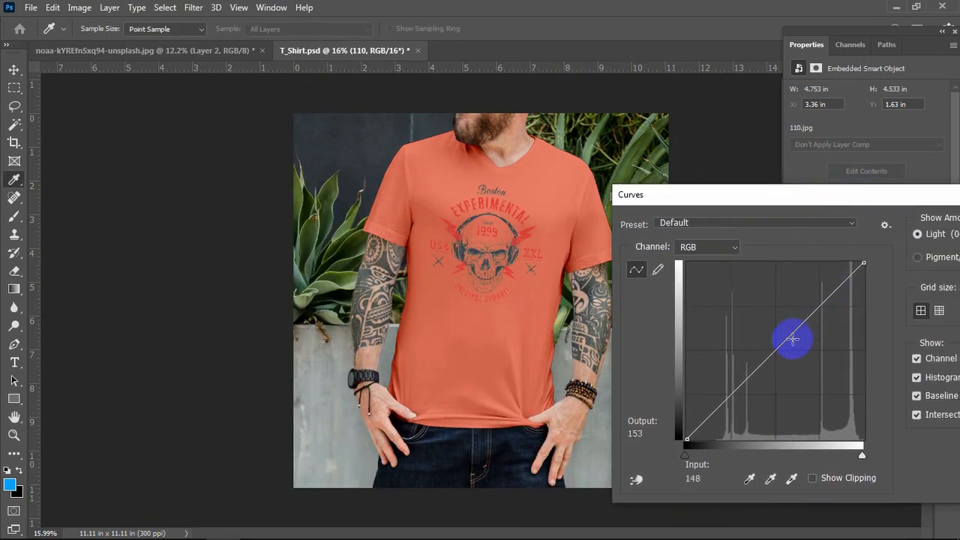
{"action": "left_click_drag", "start_coordinate": [783, 345], "coordinate": [794, 371]}
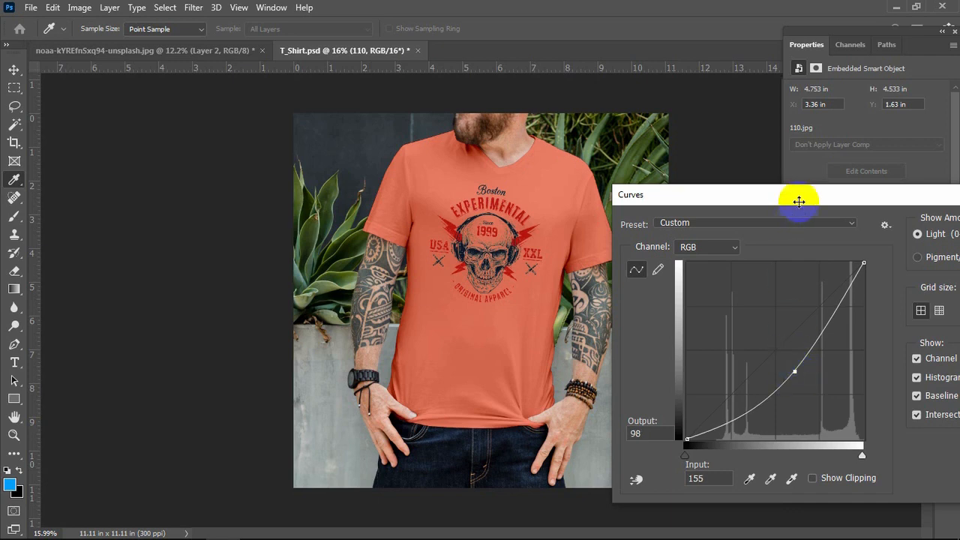
{"action": "left_click_drag", "start_coordinate": [800, 202], "coordinate": [489, 294]}
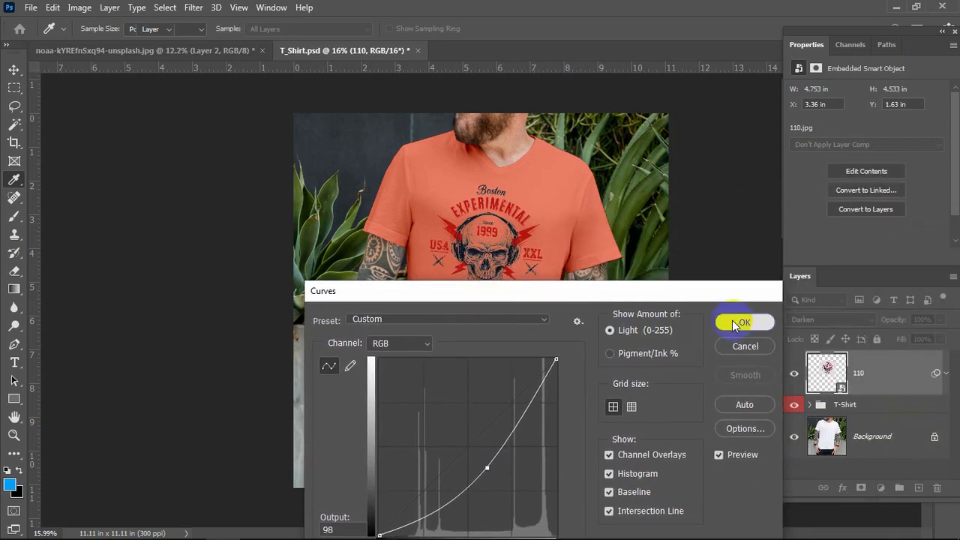
{"action": "left_click", "coordinate": [745, 323]}
- Start warping the skull graphic on the 110 layer, pulling its upper corners outward and bending its top edge slightly upward
{"action": "scroll", "coordinate": [525, 248], "scroll_direction": "up", "scroll_amount": 5}
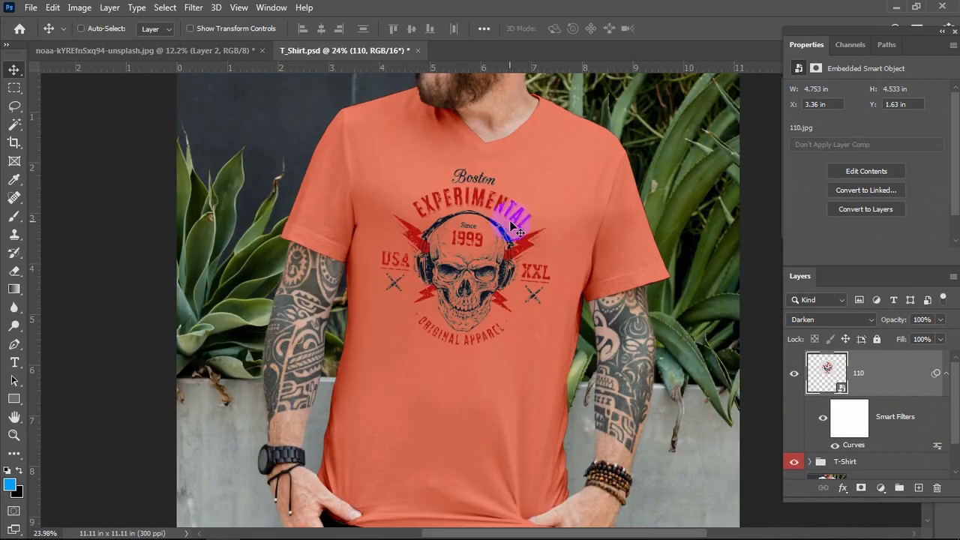
{"action": "scroll", "coordinate": [513, 237], "scroll_direction": "down", "scroll_amount": 4}
{"action": "scroll", "coordinate": [517, 258], "scroll_direction": "up", "scroll_amount": 2}
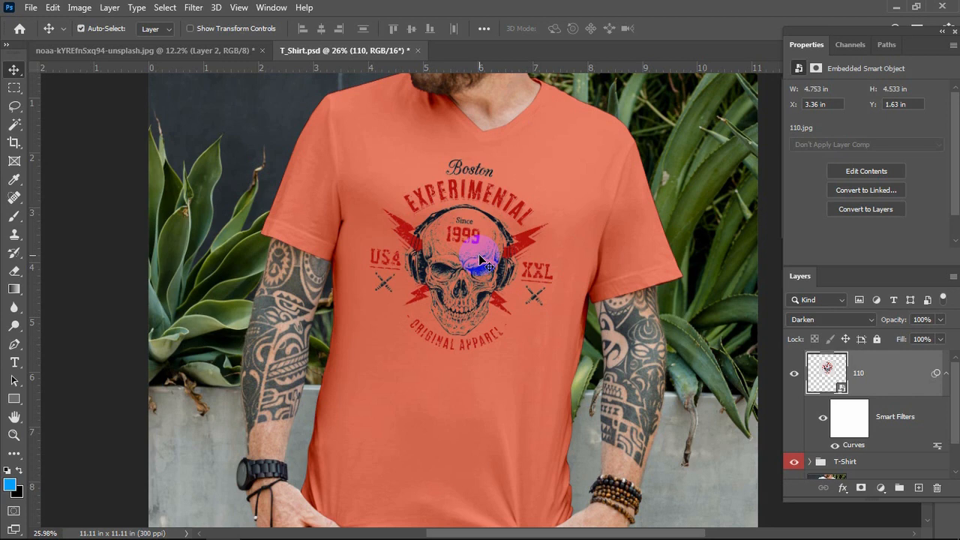
{"action": "key", "text": "ctrl+t"}
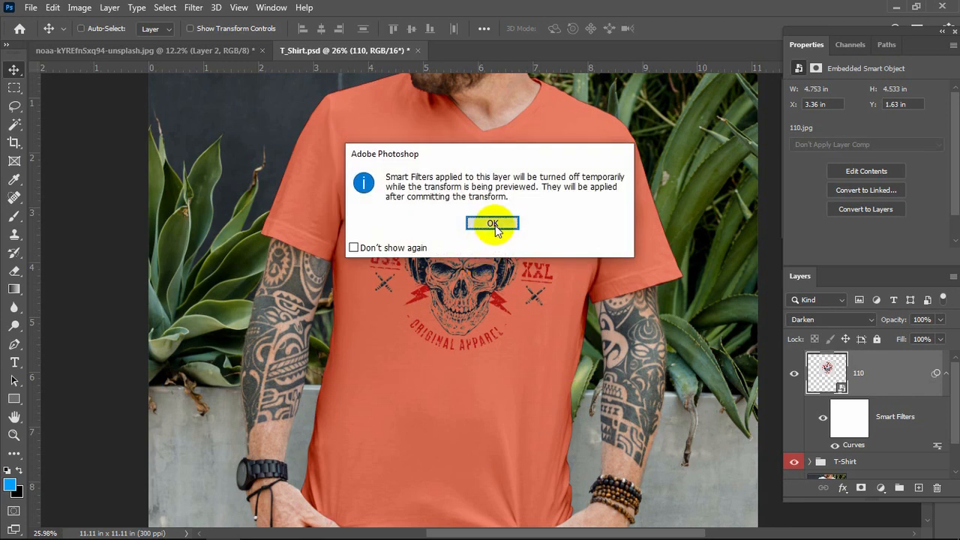
{"action": "left_click", "coordinate": [493, 223]}
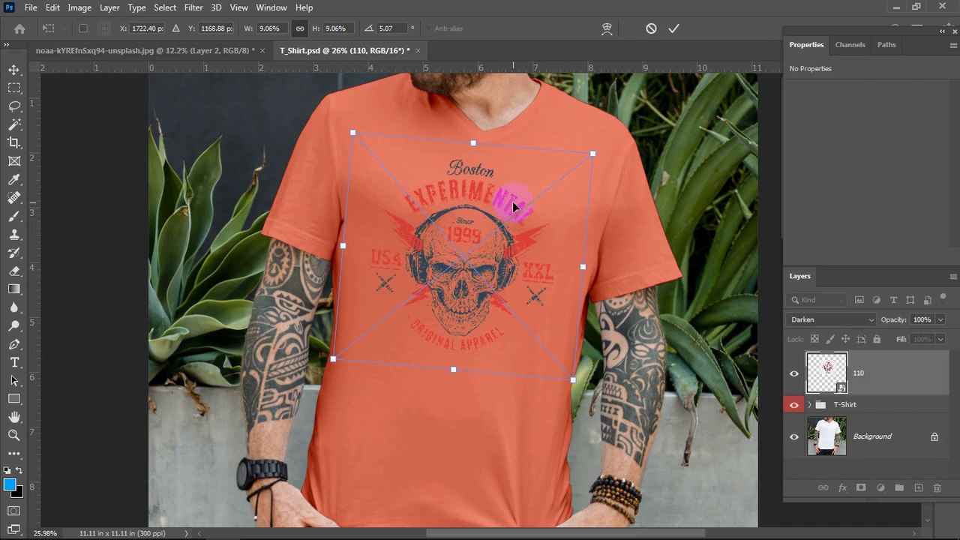
{"action": "right_click", "coordinate": [476, 214]}
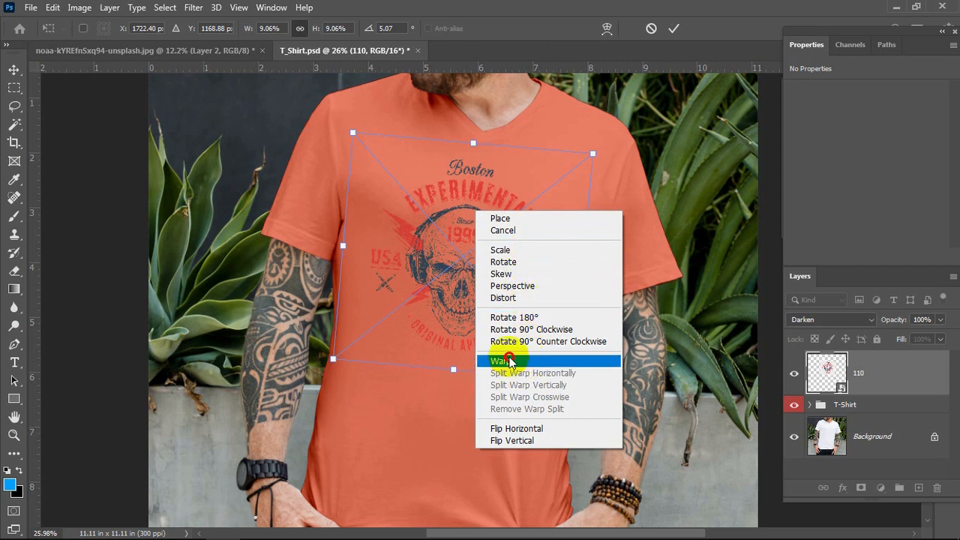
{"action": "left_click", "coordinate": [509, 361]}
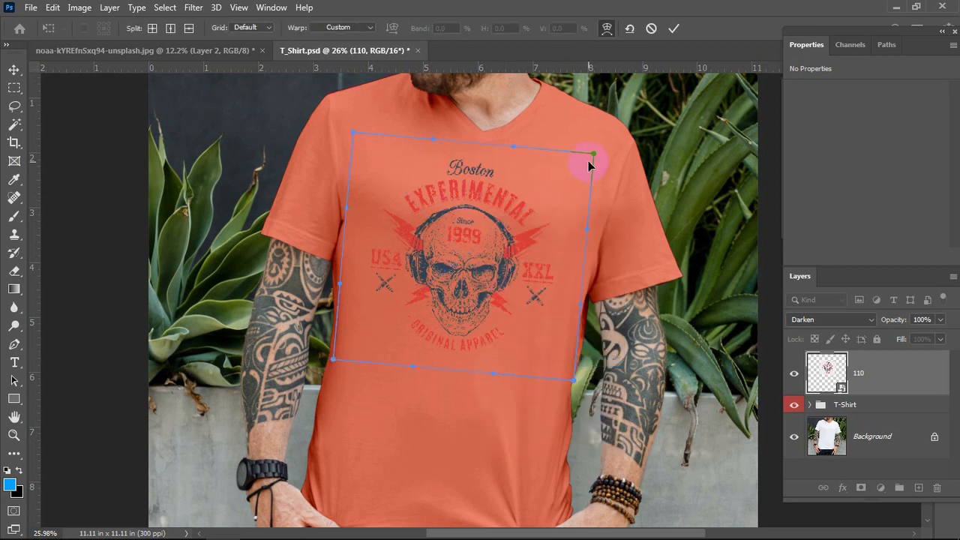
{"action": "key", "text": "ctrl+plus"}
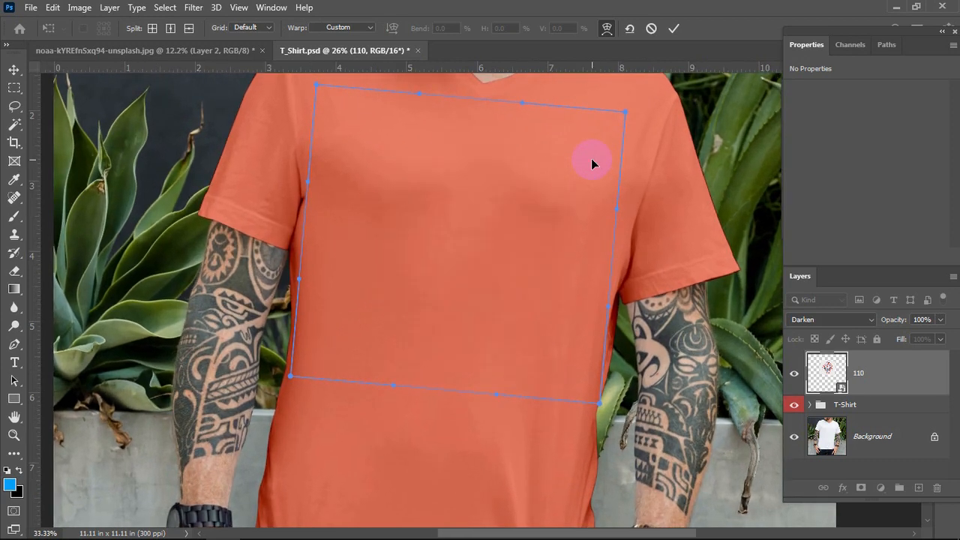
{"action": "left_click_drag", "start_coordinate": [626, 114], "coordinate": [646, 107]}
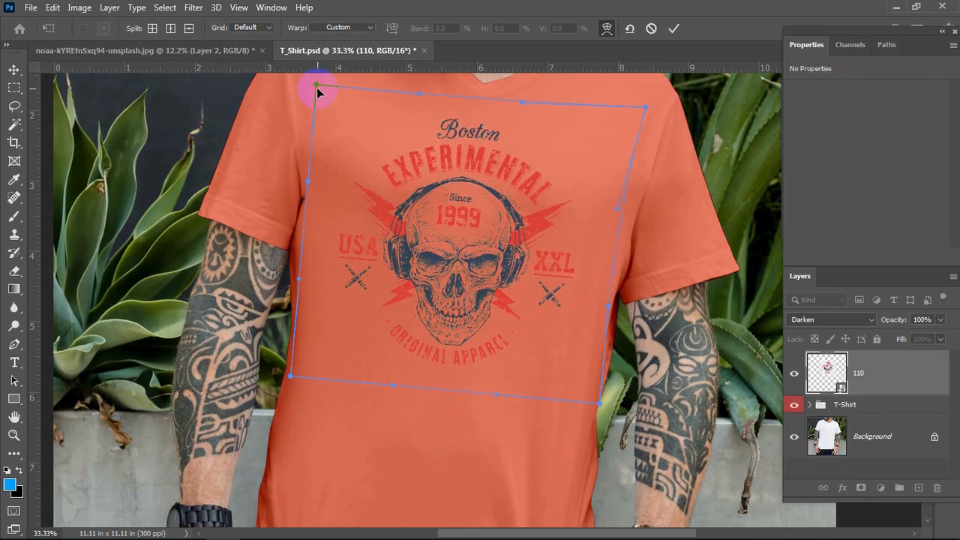
{"action": "left_click_drag", "start_coordinate": [316, 86], "coordinate": [320, 75]}
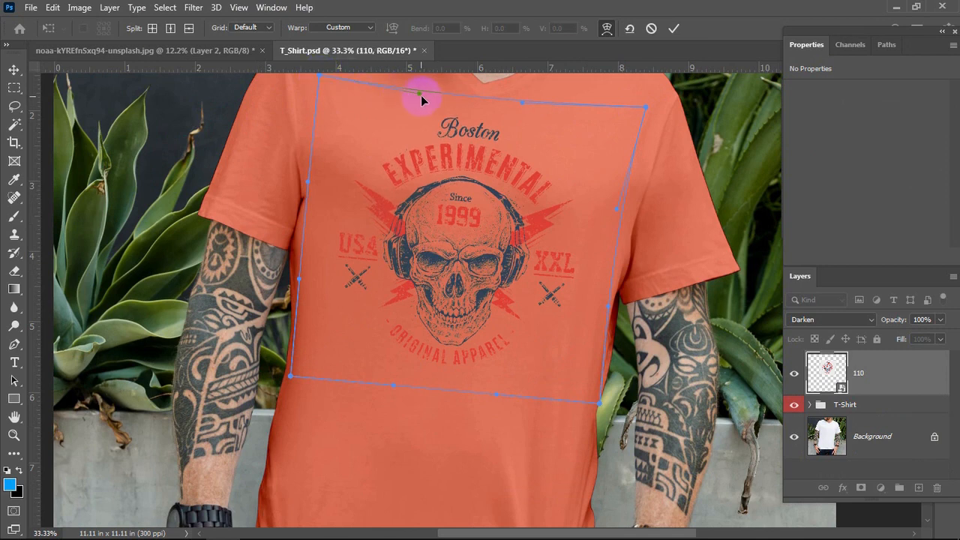
{"action": "left_click_drag", "start_coordinate": [422, 97], "coordinate": [435, 85]}
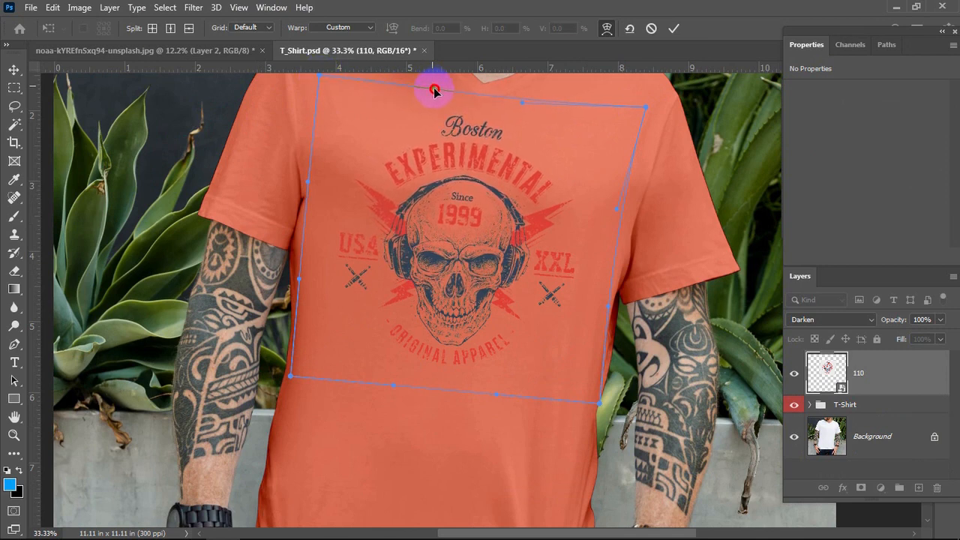
{"action": "left_click_drag", "start_coordinate": [520, 101], "coordinate": [527, 98]}
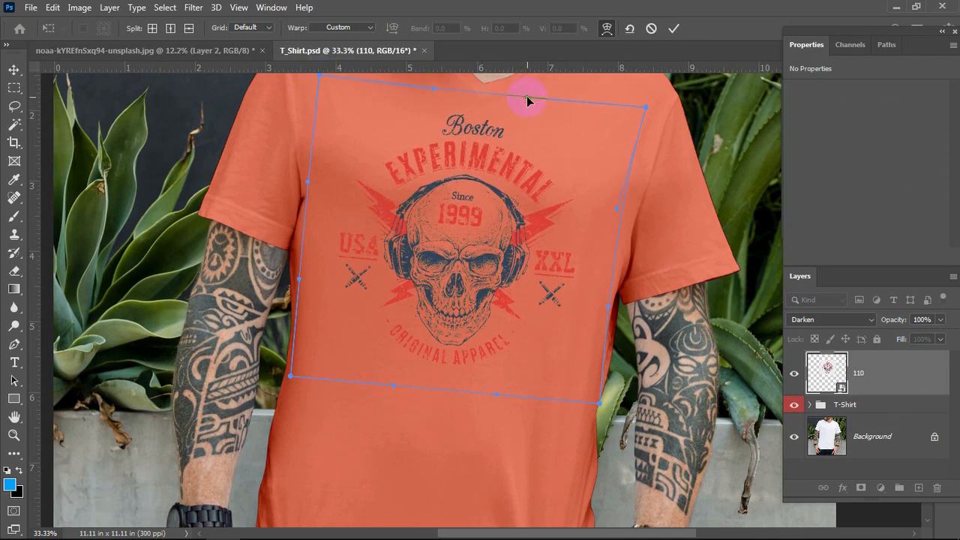
- Pull the warp's two lower corners slightly outward and nudge the middle of the skull graphic to the left
{"action": "left_click_drag", "start_coordinate": [598, 406], "coordinate": [607, 409]}
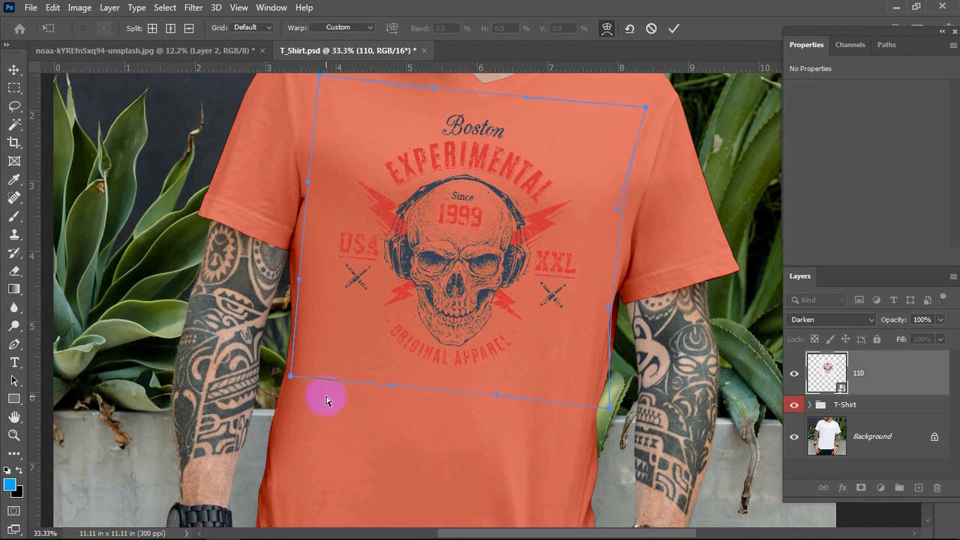
{"action": "left_click_drag", "start_coordinate": [290, 377], "coordinate": [283, 379]}
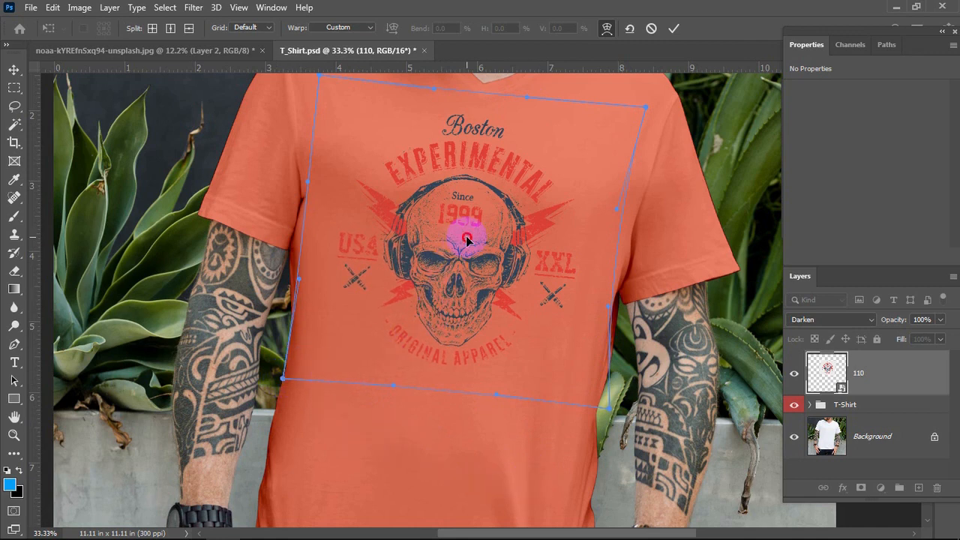
{"action": "mouse_move", "coordinate": [467, 237]}
{"action": "left_mouse_down"}
{"action": "mouse_move", "coordinate": [465, 246]}
{"action": "mouse_move", "coordinate": [456, 217]}
{"action": "mouse_move", "coordinate": [461, 239]}
{"action": "left_mouse_up"}
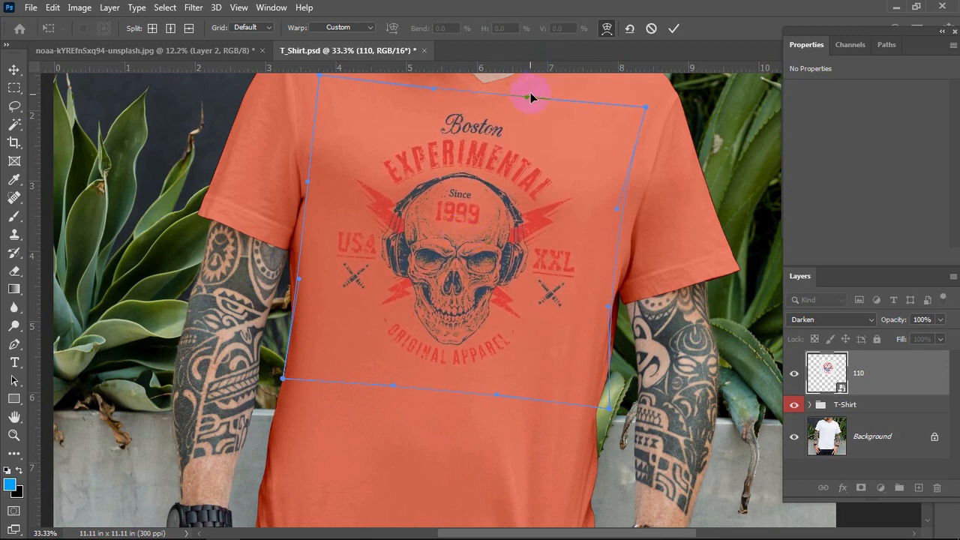
- Raise the warp's top edge a little more, extend its lower-right corner outward, and commit the warp
{"action": "left_click_drag", "start_coordinate": [527, 98], "coordinate": [533, 95]}
{"action": "left_click_drag", "start_coordinate": [435, 90], "coordinate": [440, 81]}
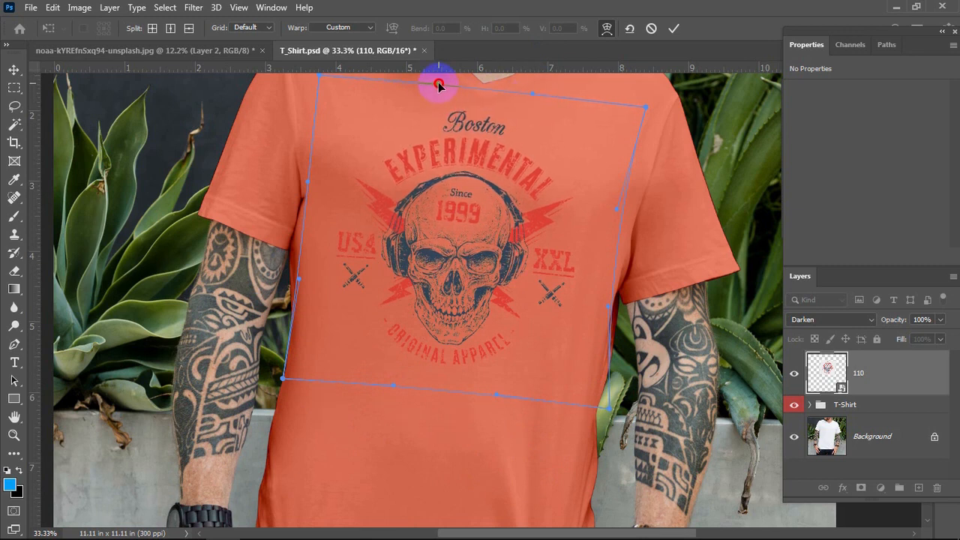
{"action": "left_click_drag", "start_coordinate": [607, 401], "coordinate": [618, 415]}
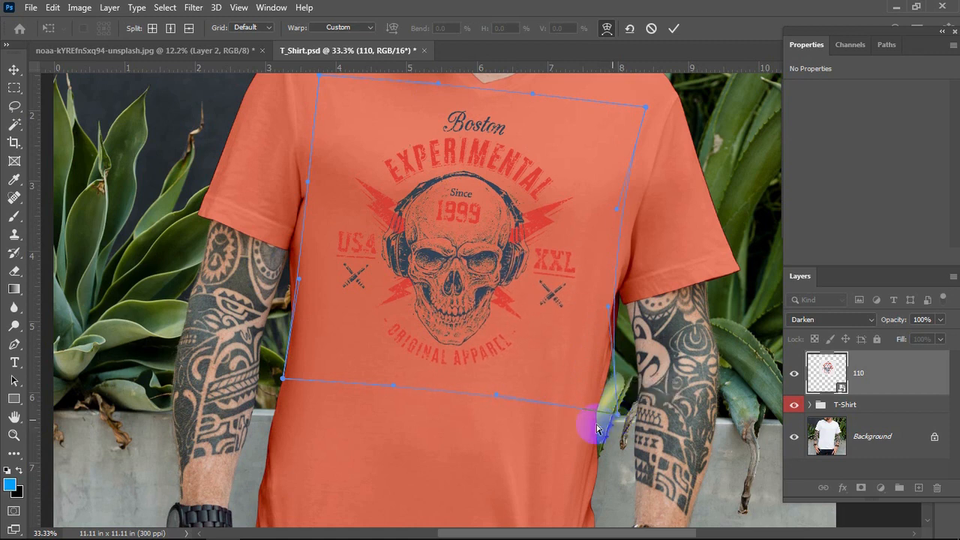
{"action": "left_click", "coordinate": [462, 418]}
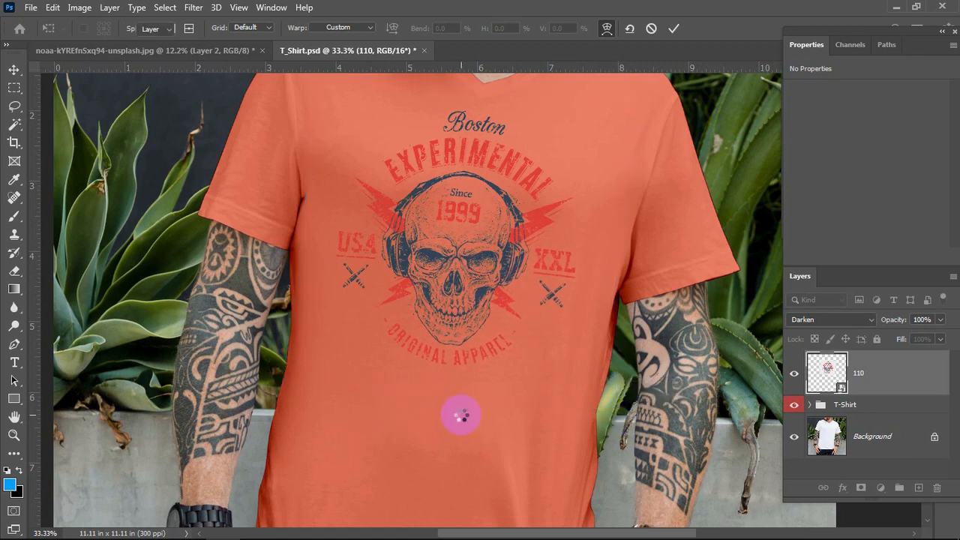
- Lower the opacity of the 110 skull layer to 90%
{"action": "scroll", "coordinate": [507, 360], "scroll_direction": "down", "scroll_amount": 5}
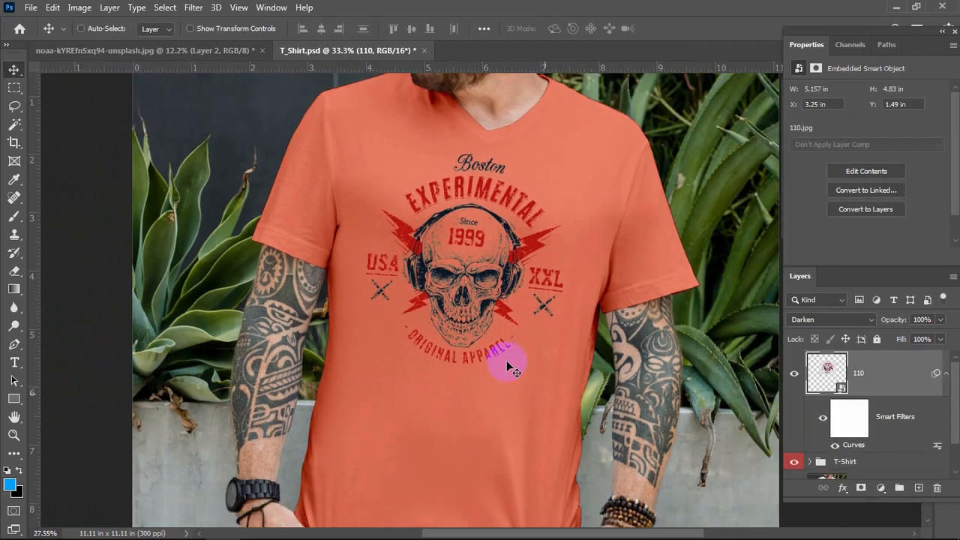
{"action": "scroll", "coordinate": [510, 315], "scroll_direction": "up", "scroll_amount": 2}
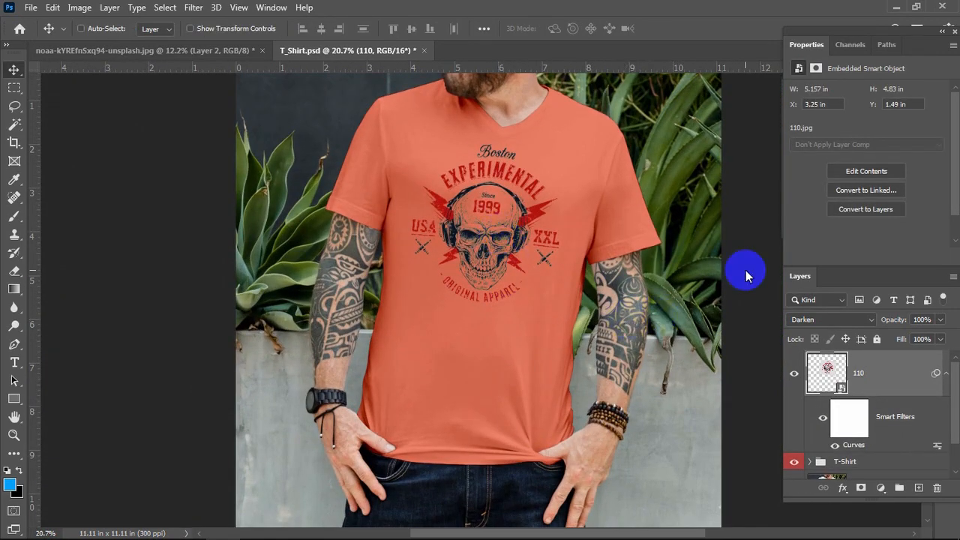
{"action": "mouse_move", "coordinate": [940, 321]}
{"action": "left_mouse_down"}
{"action": "mouse_move", "coordinate": [923, 323]}
{"action": "mouse_move", "coordinate": [936, 339]}
{"action": "left_mouse_up"}
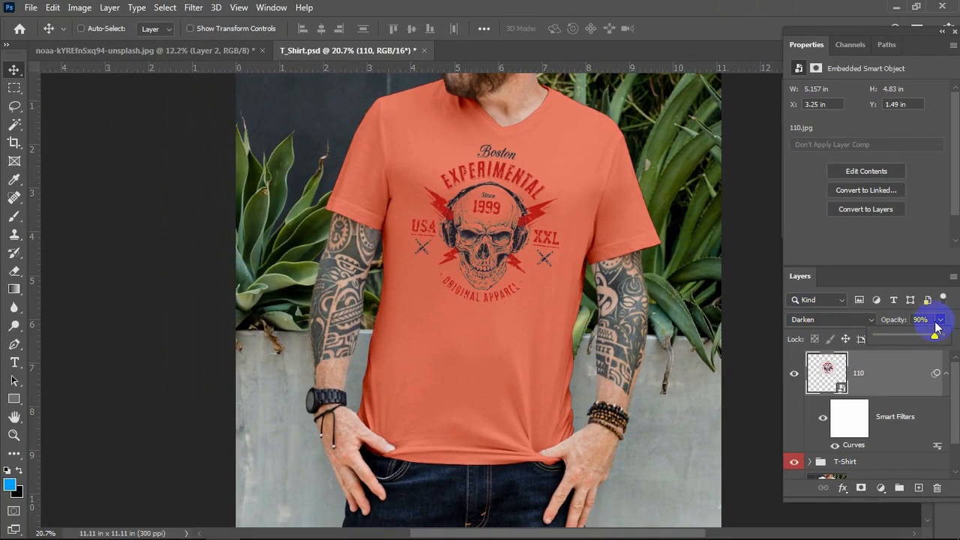
{"action": "left_click", "coordinate": [941, 321]}
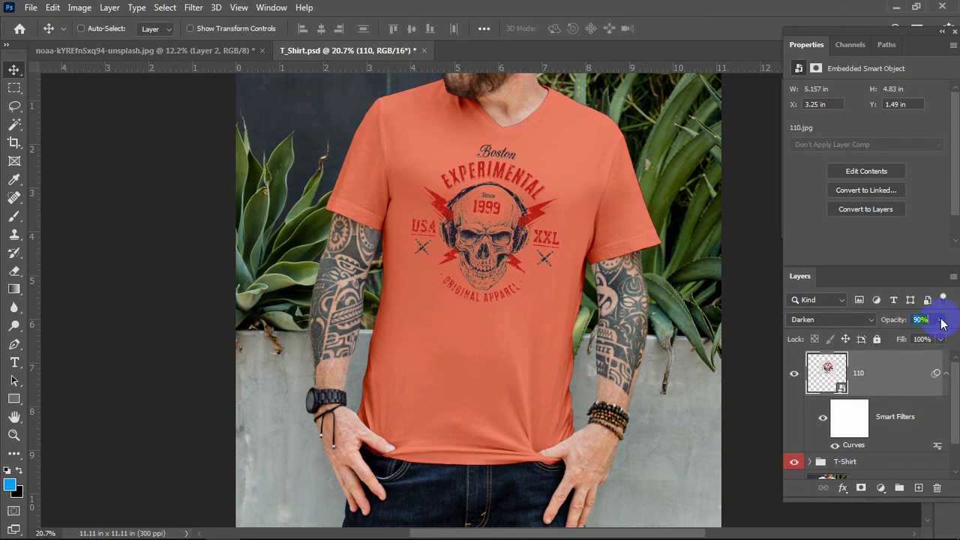
{"action": "left_click", "coordinate": [610, 353]}
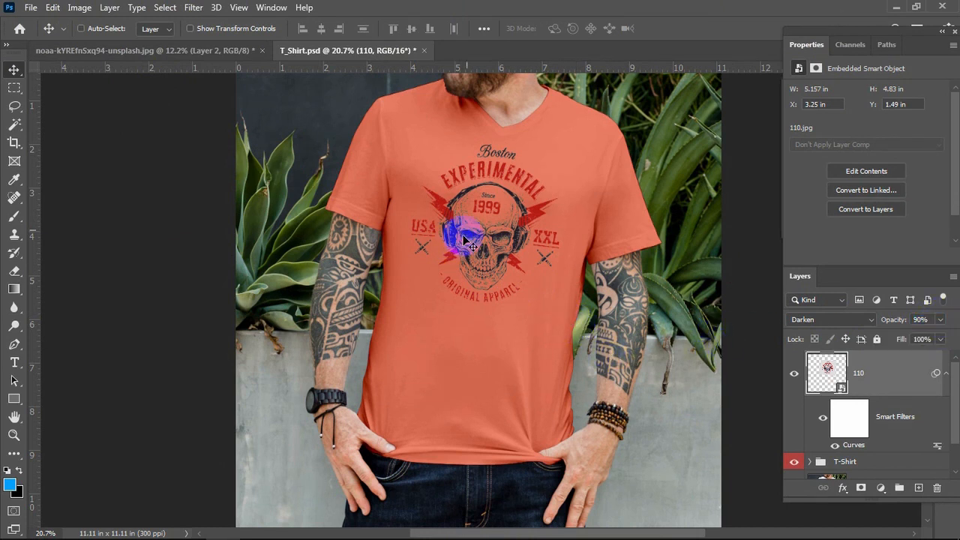
- Nudge the skull graphic slightly down and left on the shirt's chest to about X 3.23 in, Y 1.62 in
{"action": "left_click_drag", "start_coordinate": [464, 240], "coordinate": [530, 256]}
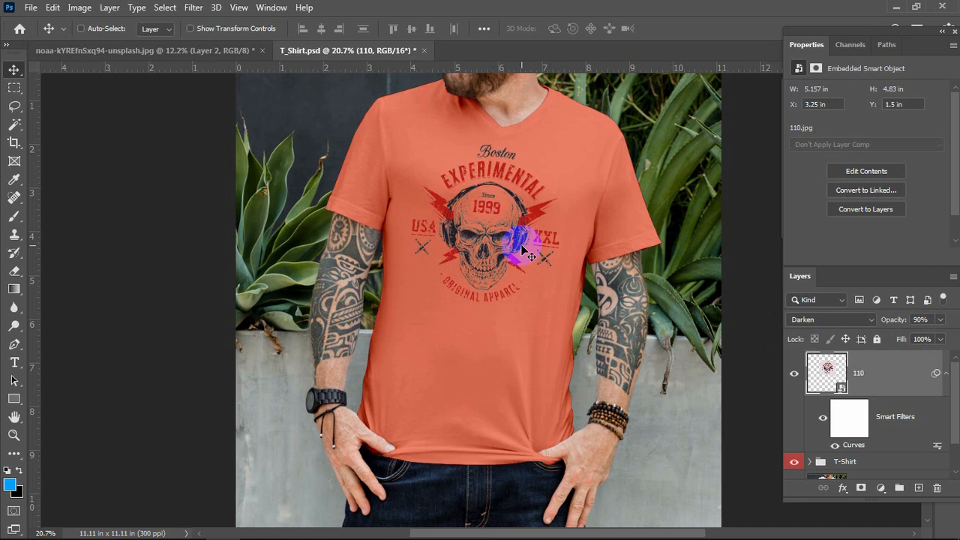
{"action": "key", "text": "Down"}
{"action": "key", "text": "Down"}
{"action": "key", "text": "Down"}
{"action": "key", "text": "Down"}
{"action": "key", "text": "Down"}
{"action": "key", "text": "Down"}
{"action": "key", "text": "Down"}
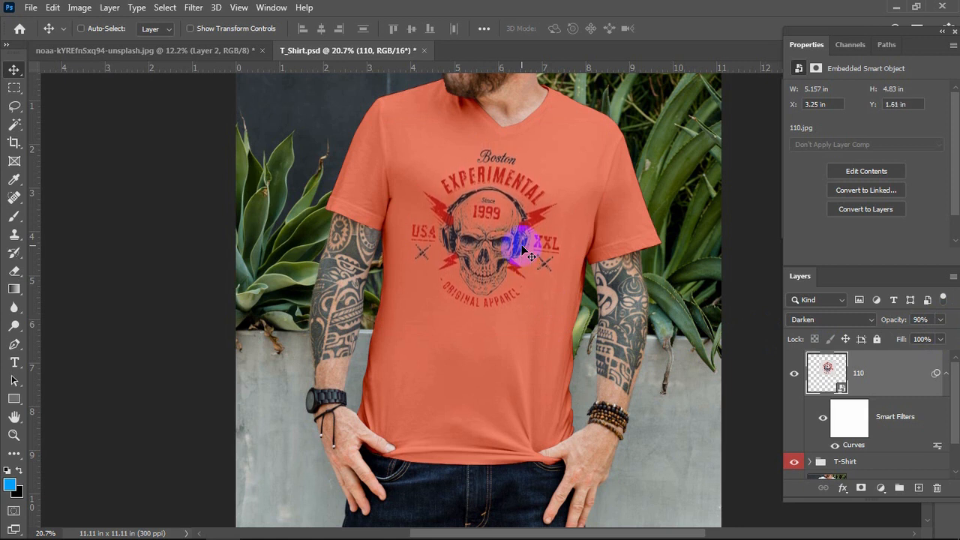
{"action": "key", "text": "Down"}
{"action": "key", "text": "Down"}
{"action": "key", "text": "Left"}
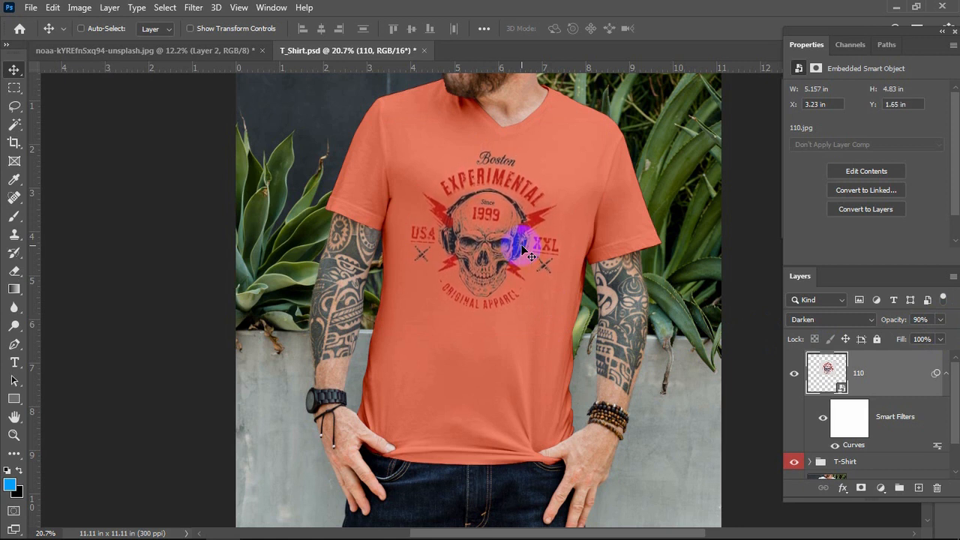
{"action": "key", "text": "Up"}
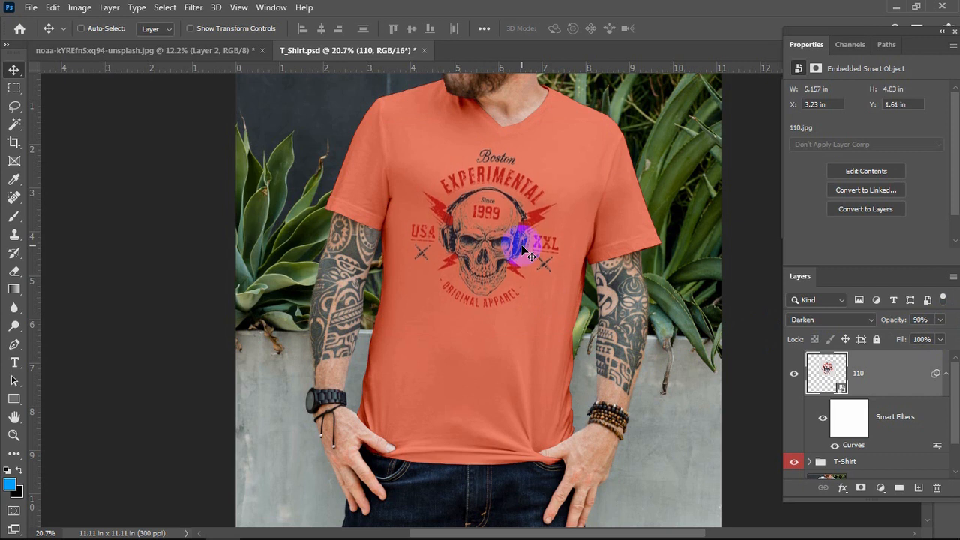
{"action": "key", "text": "Up"}
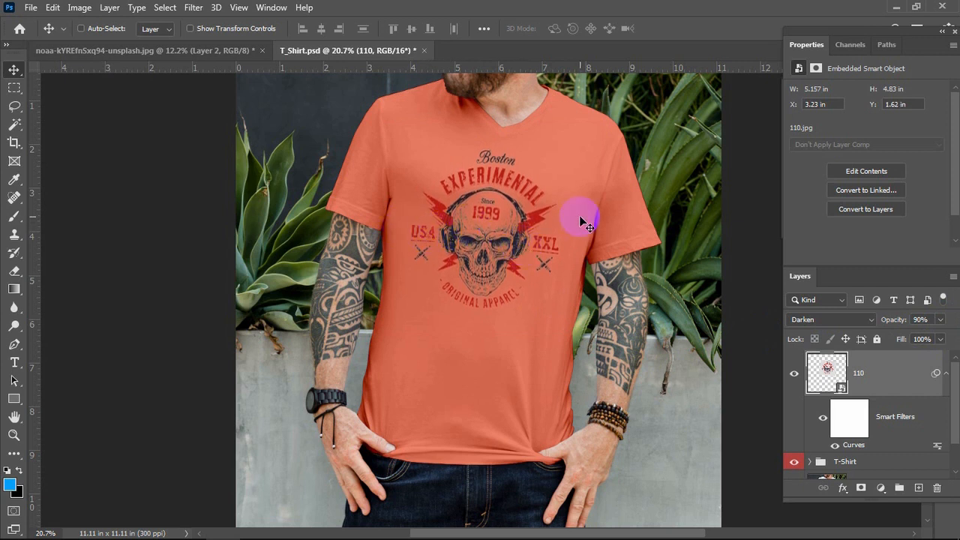
{"action": "scroll", "coordinate": [581, 221], "scroll_direction": "down", "scroll_amount": 2}
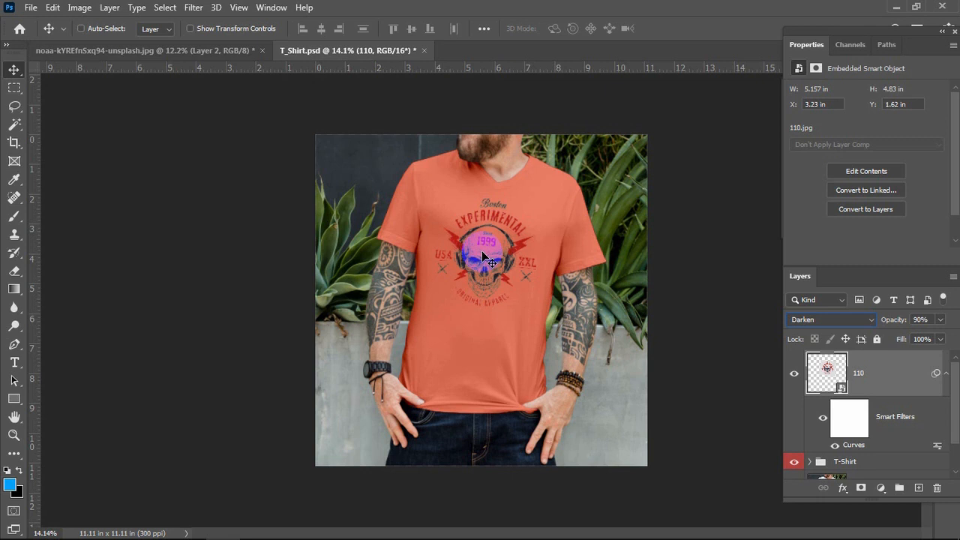
{"action": "left_click", "coordinate": [135, 50]}
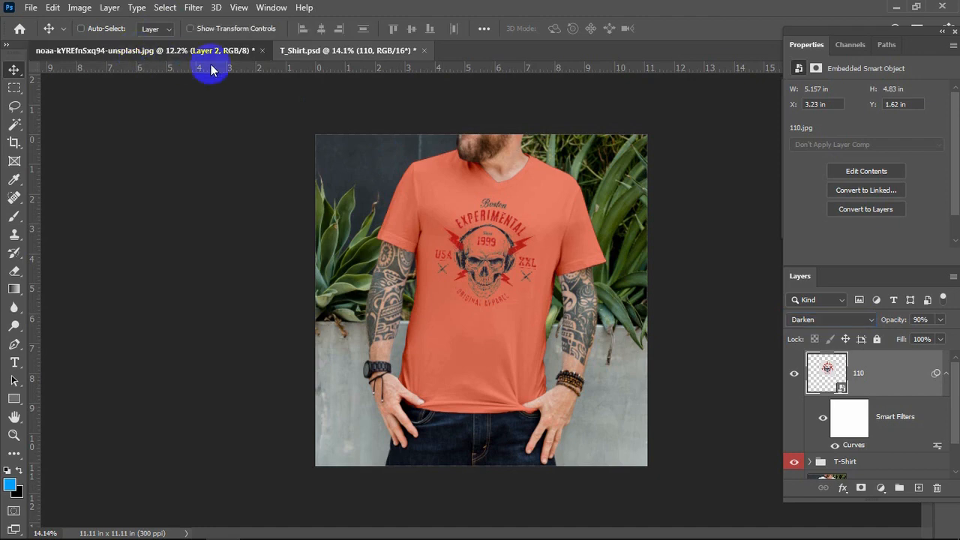
{"action": "left_click", "coordinate": [315, 50]}
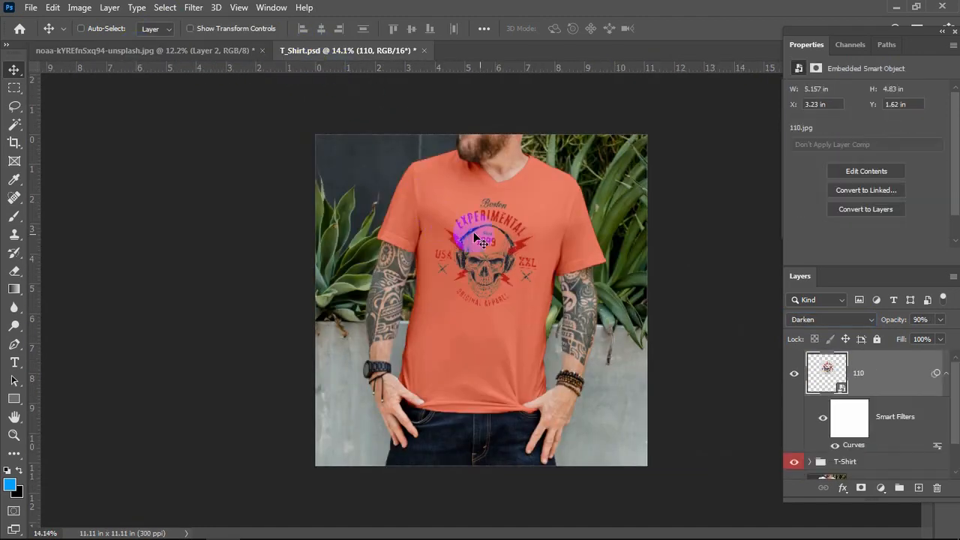